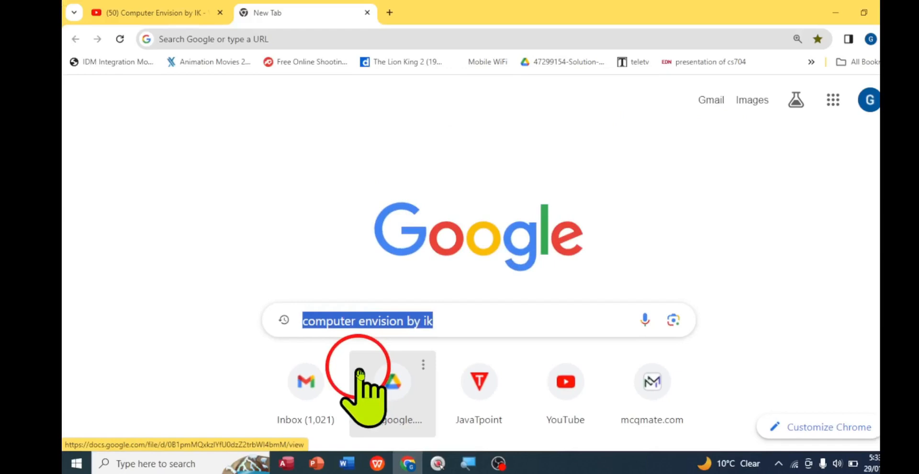
- Subscribe to the Computer Envision by IK YouTube channel with all notifications and open its playlists
key(ctrl+Tab)
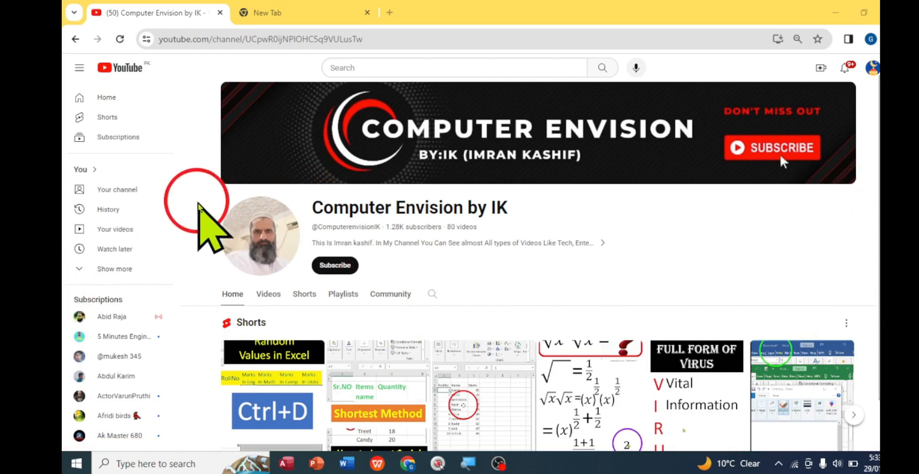
mouse_move(199, 195)
mouse_down()
mouse_move(376, 215)
mouse_move(530, 294)
mouse_move(633, 310)
mouse_up()
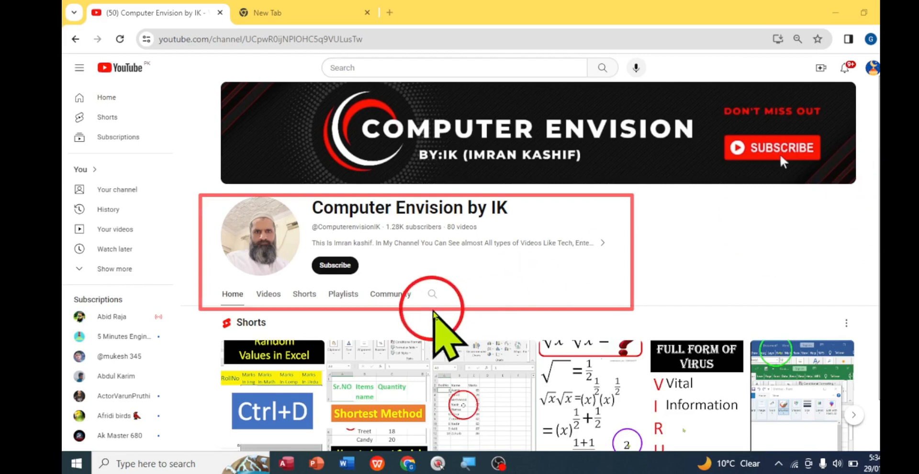
drag(455, 266, 354, 272)
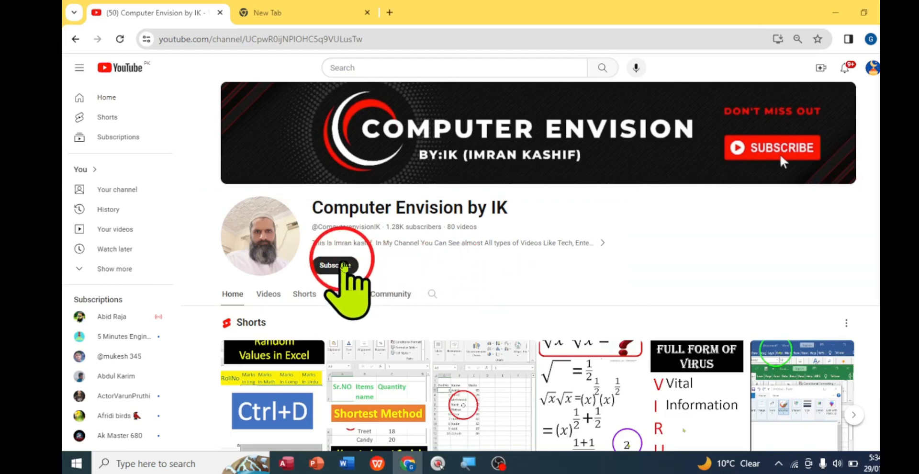
click(352, 266)
click(353, 266)
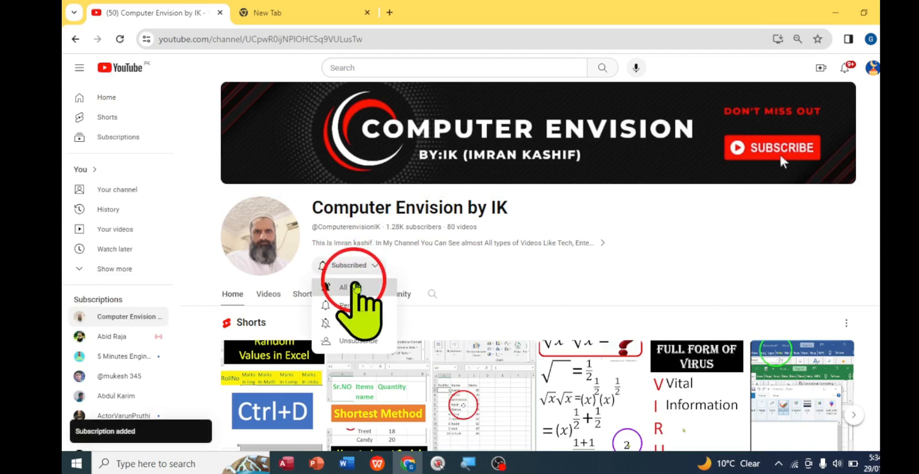
click(355, 305)
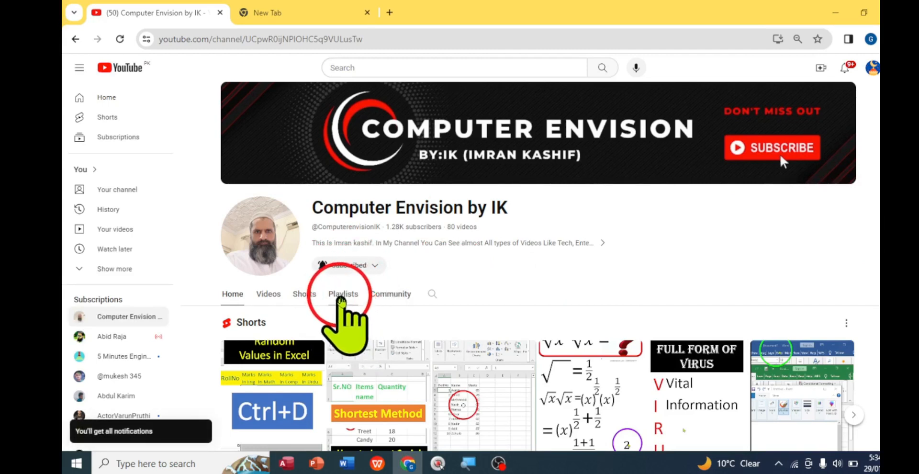
click(342, 296)
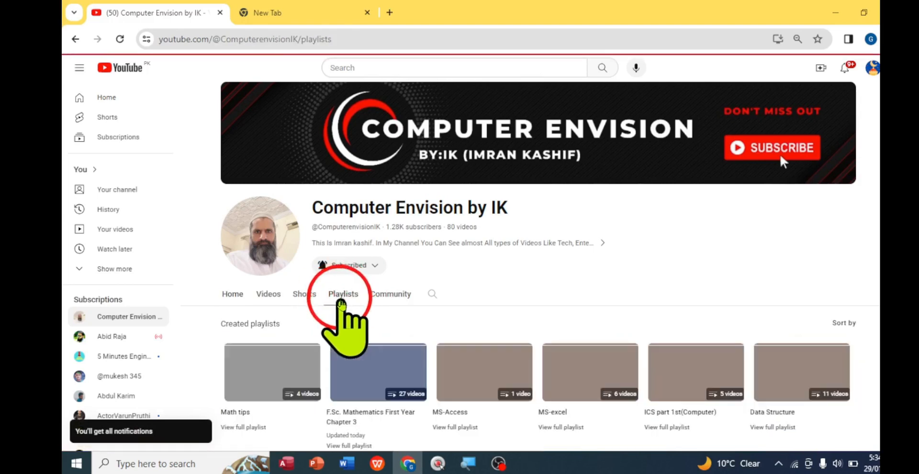
scroll(276, 389, down, 4)
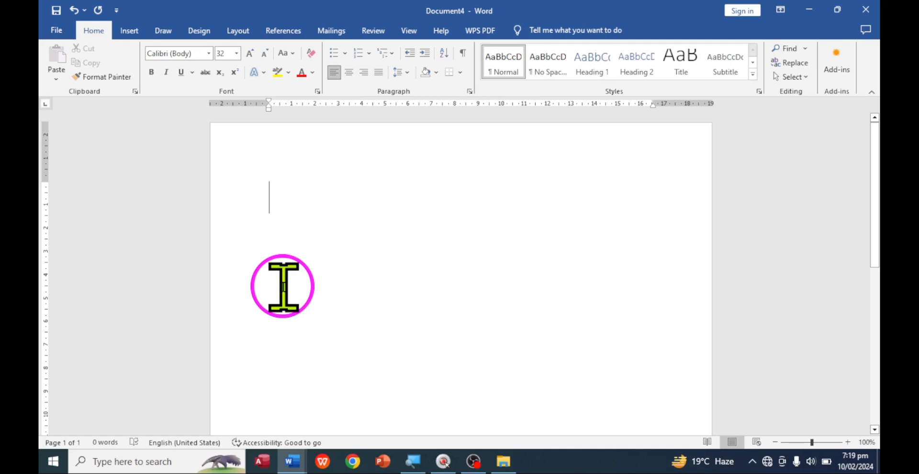
- In Word, create a one-row, three-column table from a text line of plus signs separated by runs of hyphens
text(+------)
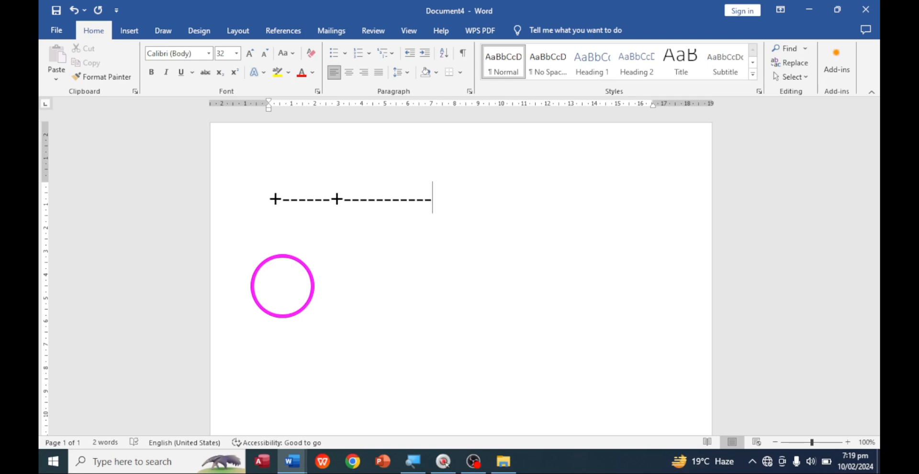
text(+)
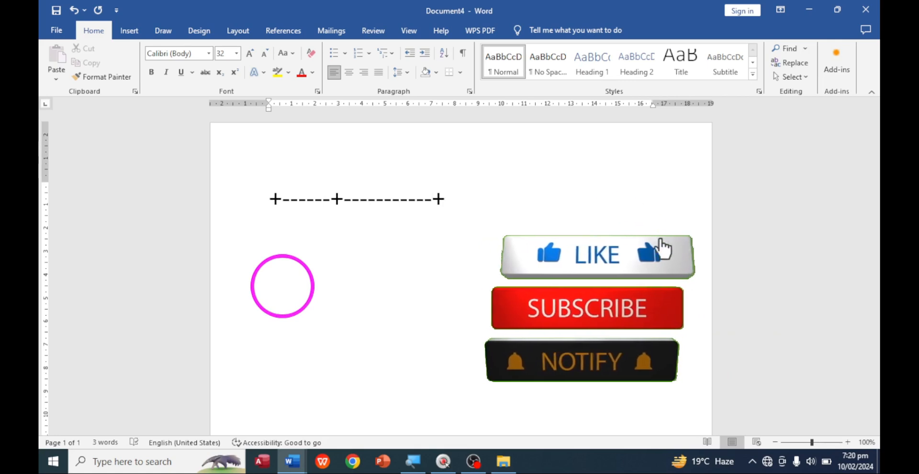
text(---)
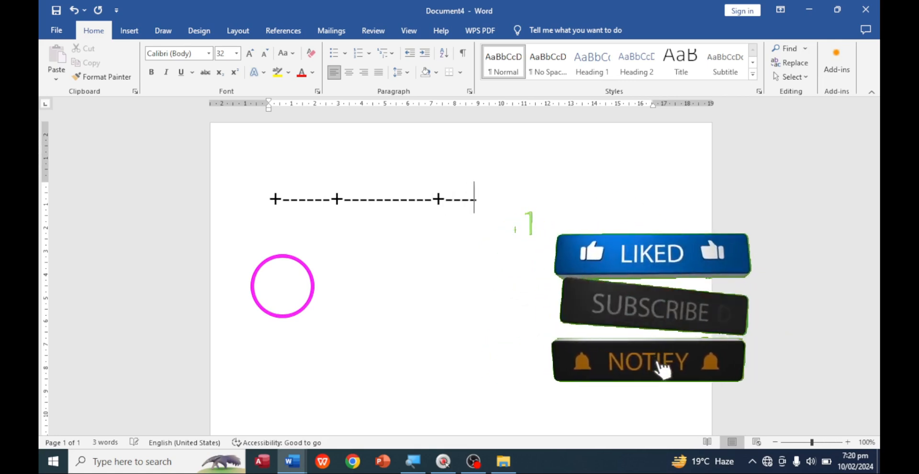
text(---------+)
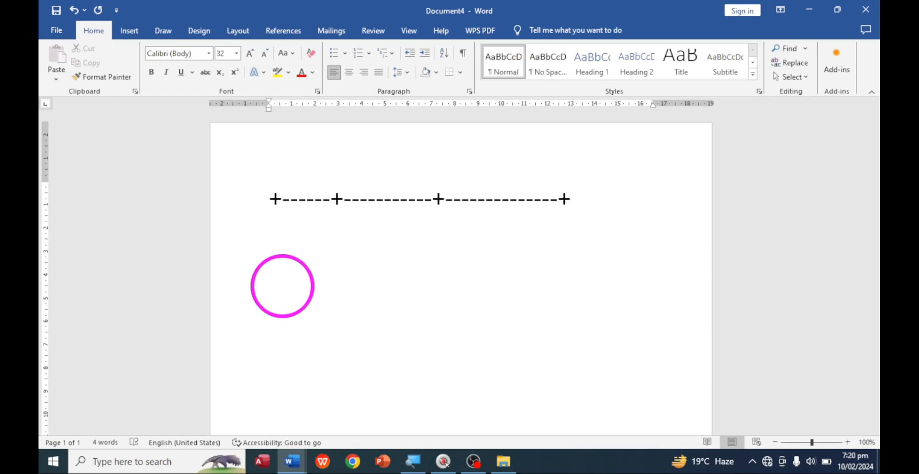
key(Return)
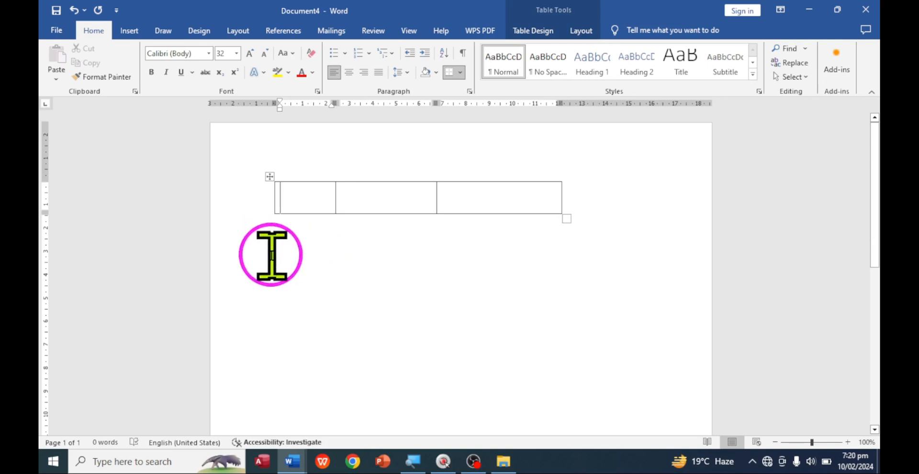
- Undo the previous edits and return the insertion point to the first line of the blank page
key(ctrl+z)
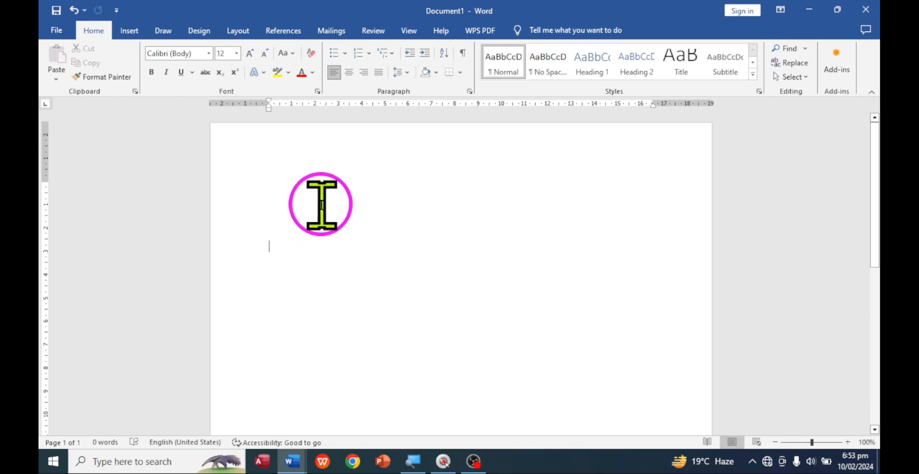
key(ctrl+z)
click(279, 182)
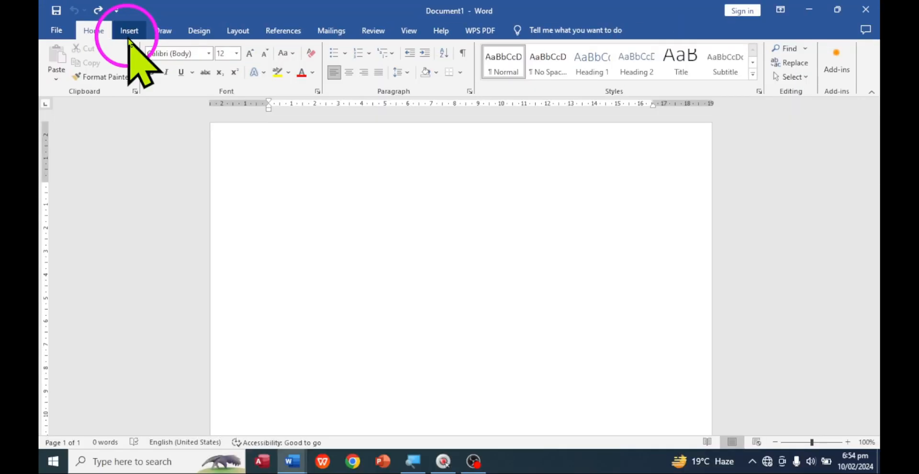
- Try inserting a 3x3 table from the table size grid and undo the insertion
click(129, 36)
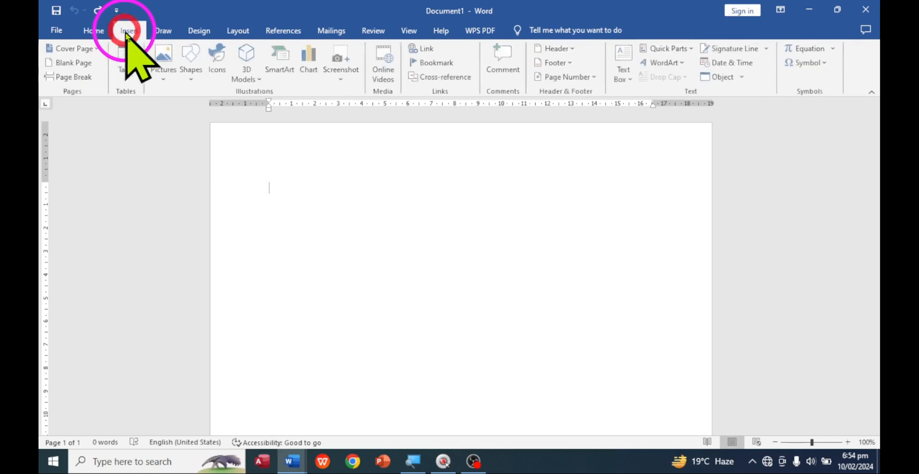
click(130, 82)
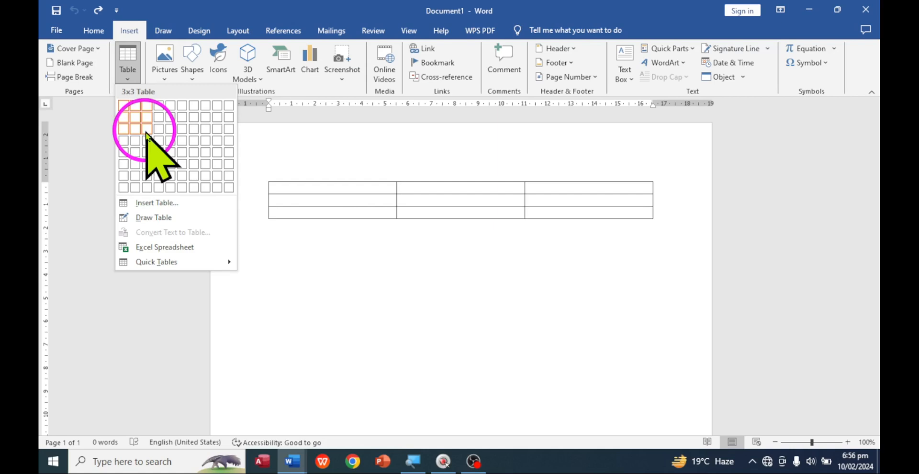
click(145, 132)
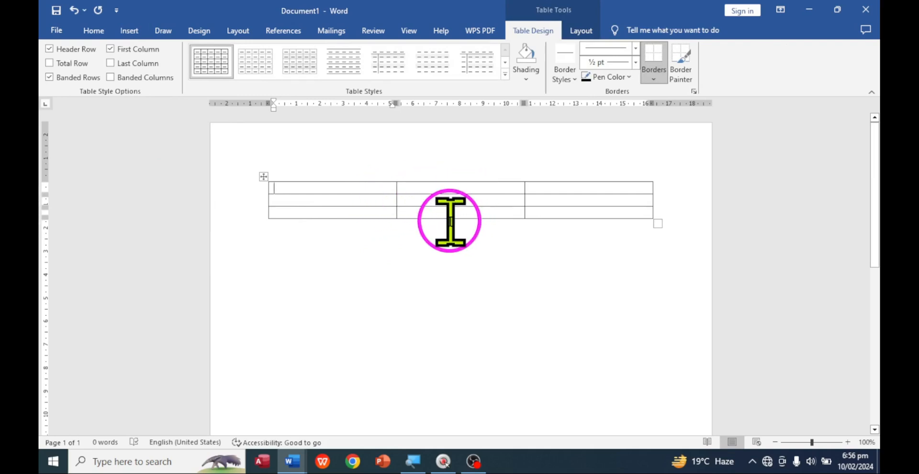
key(ctrl+z)
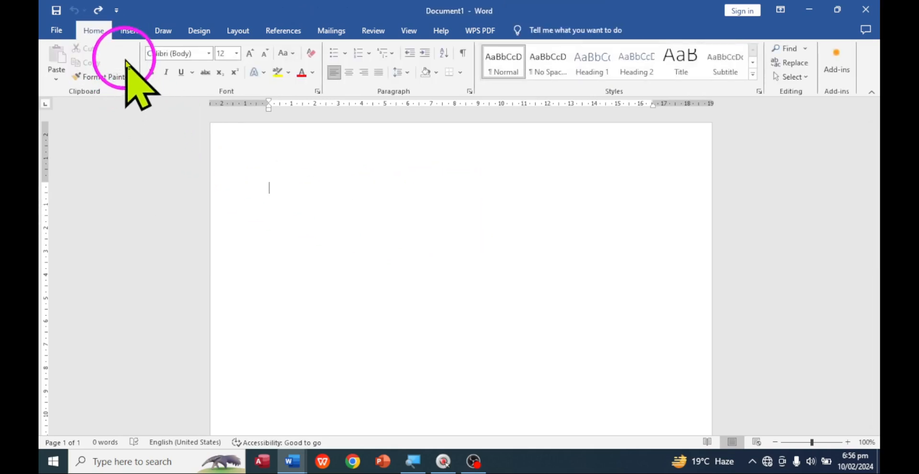
- Try inserting a table with 7 columns and 5 rows from the size grid and undo the insertion
click(129, 32)
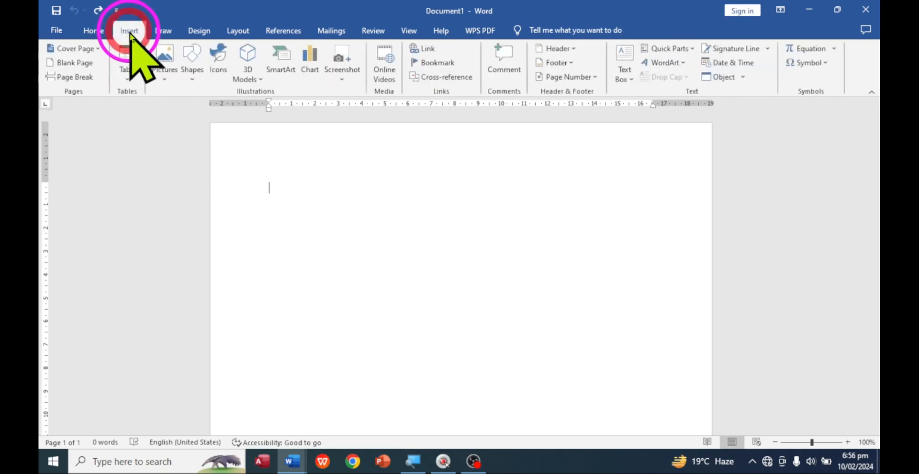
click(128, 78)
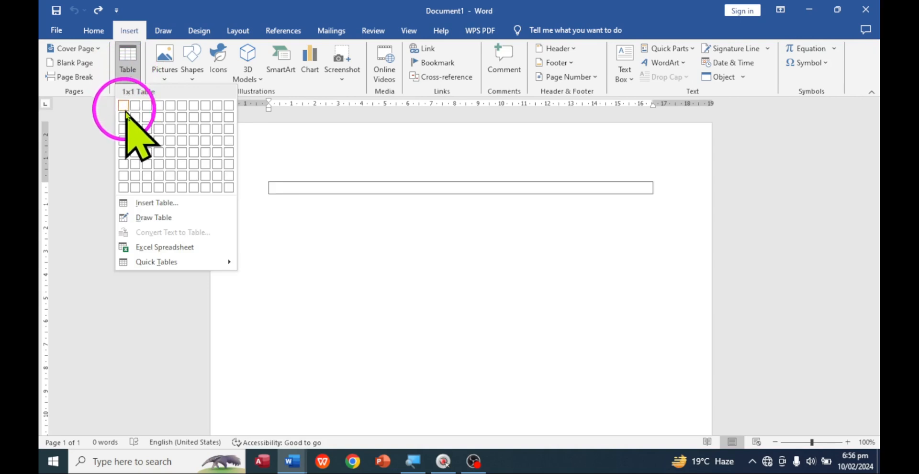
click(191, 153)
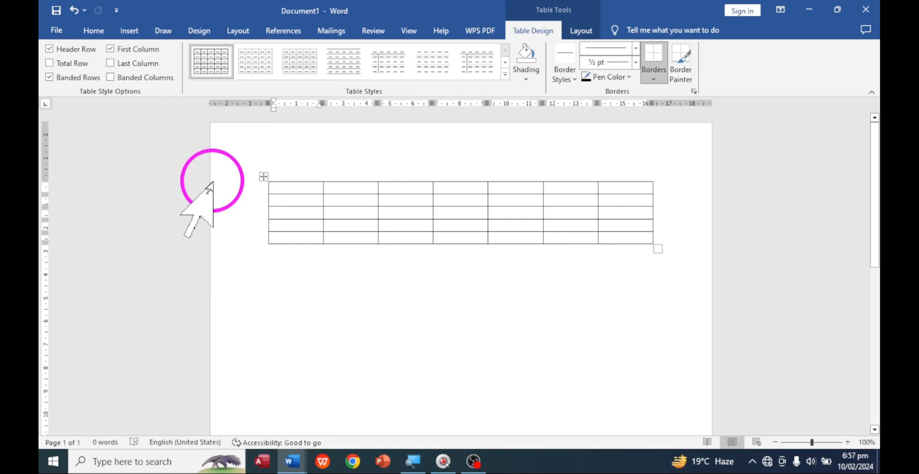
key(ctrl+z)
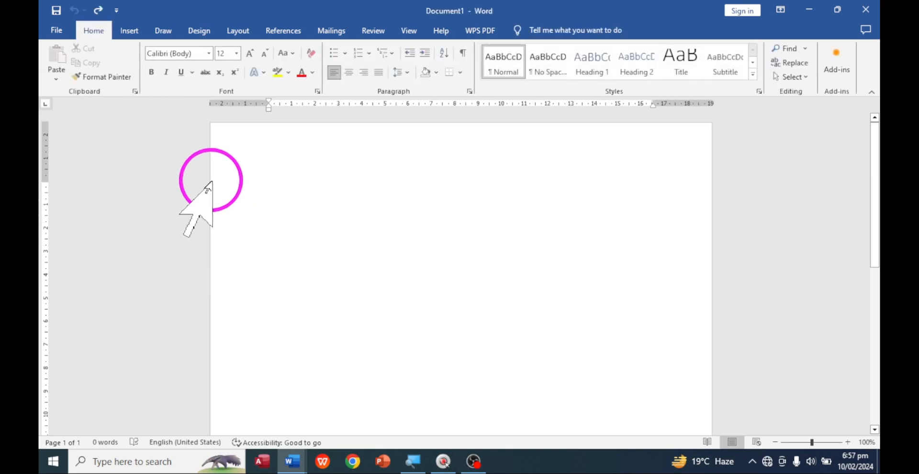
click(133, 33)
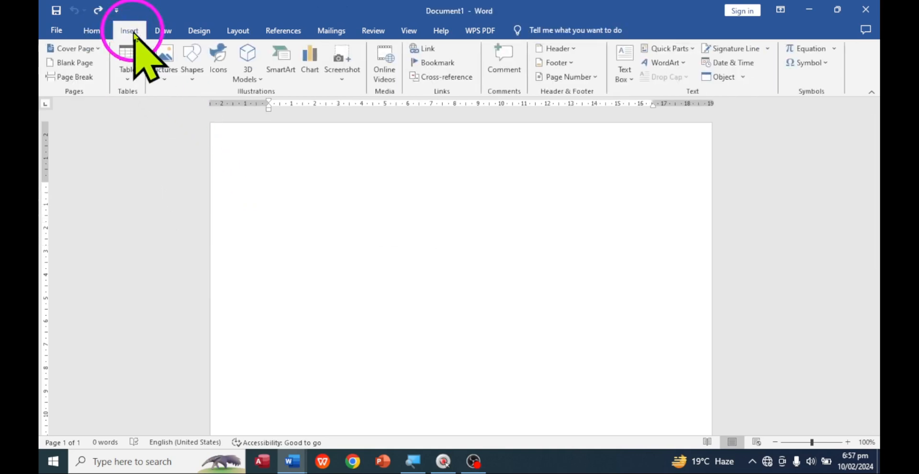
click(127, 77)
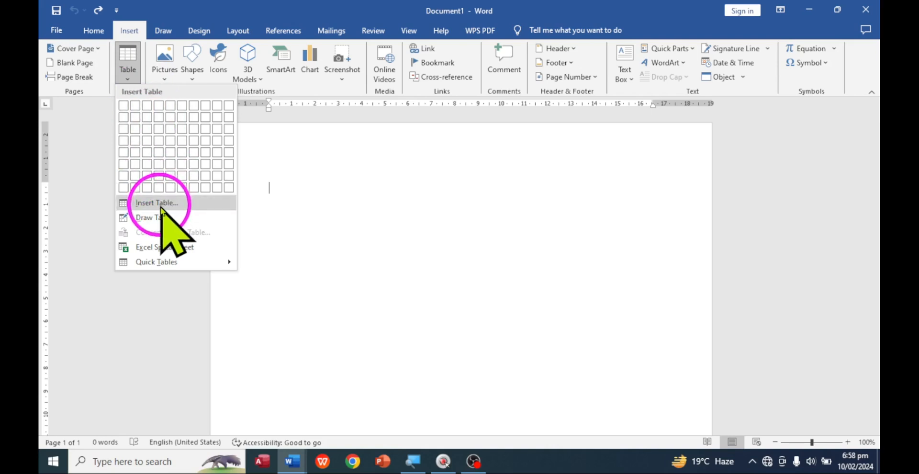
click(287, 244)
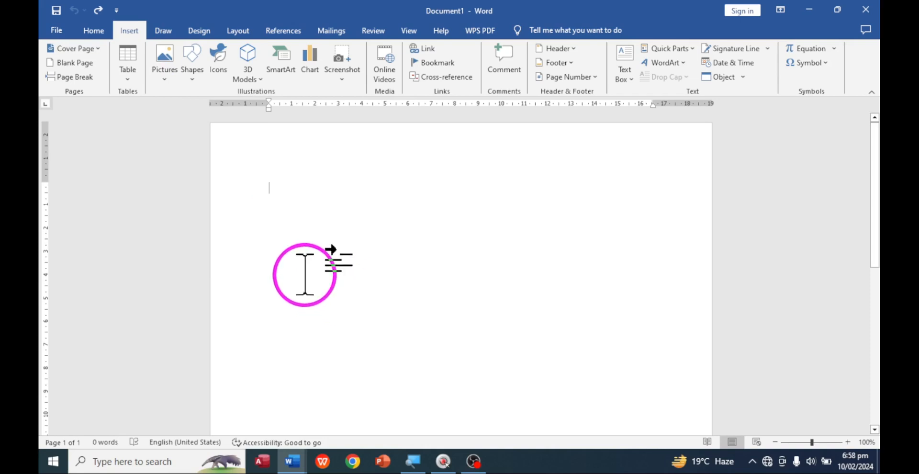
- Start inserting a table slightly lower on the blank page through the Insert Table dialog and set its number of columns to 4
double_click(276, 232)
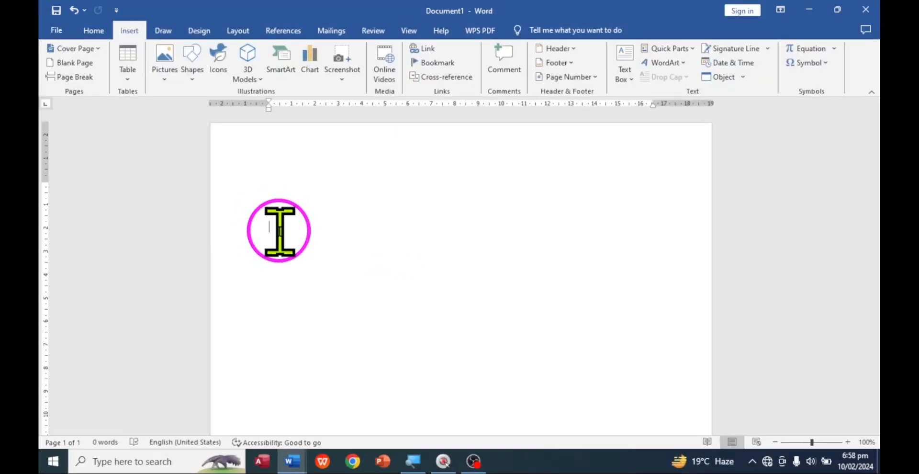
click(127, 62)
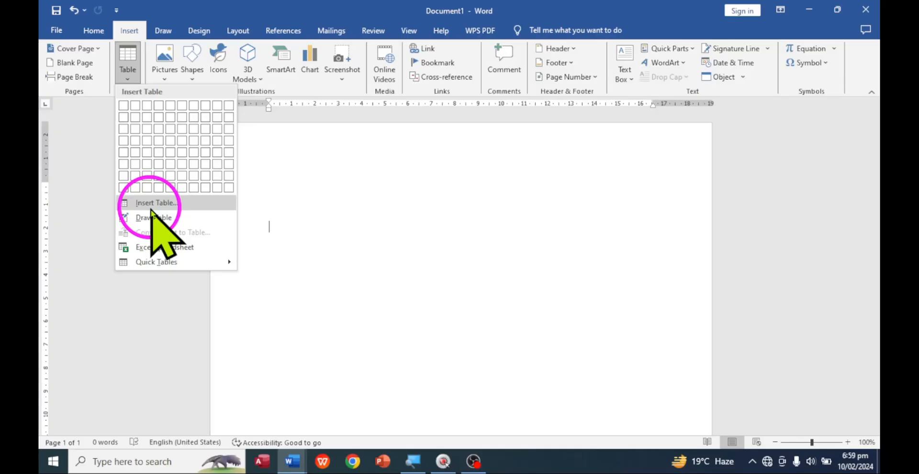
click(152, 206)
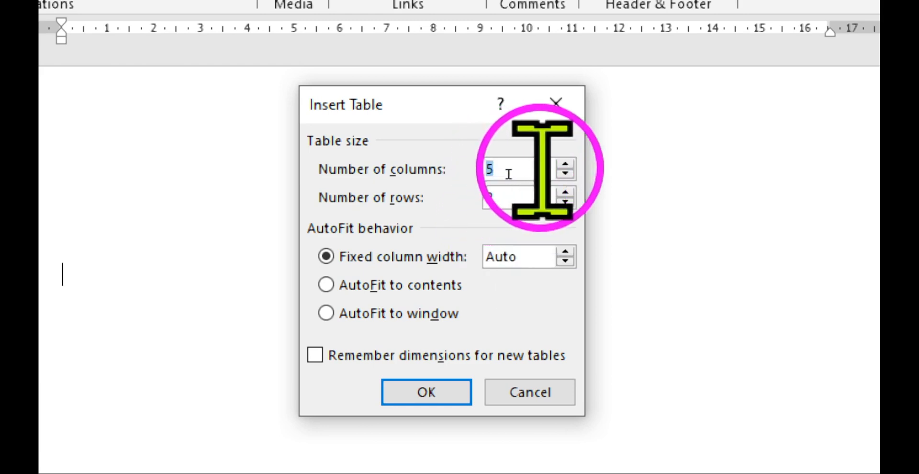
click(566, 163)
click(565, 164)
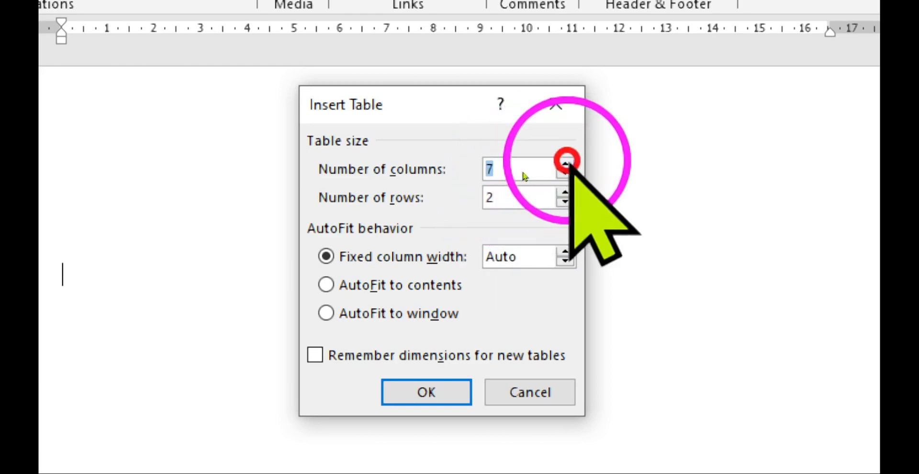
click(565, 164)
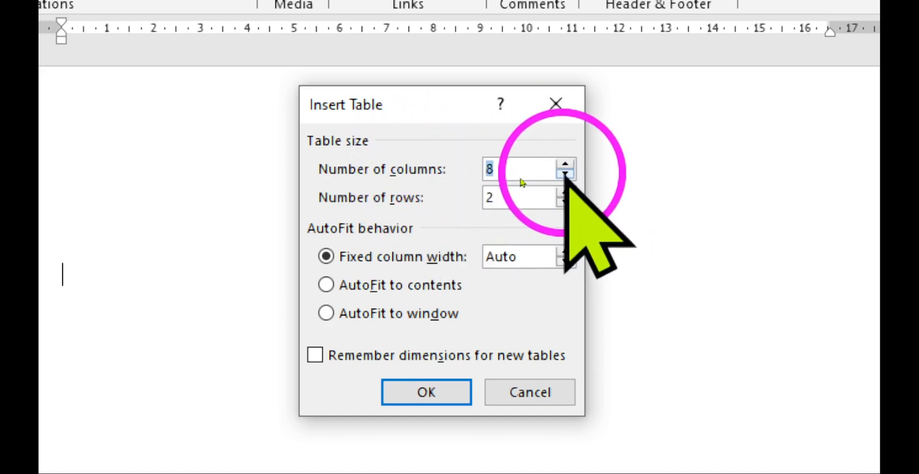
click(564, 174)
click(565, 174)
click(565, 174)
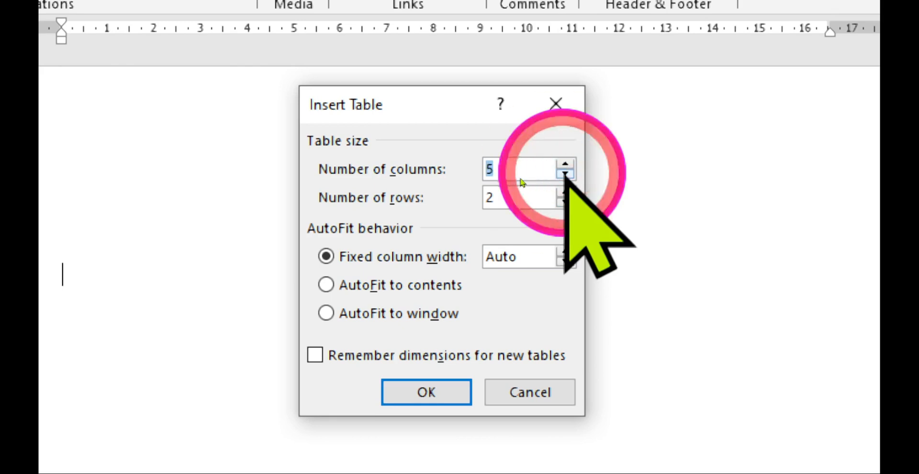
click(565, 175)
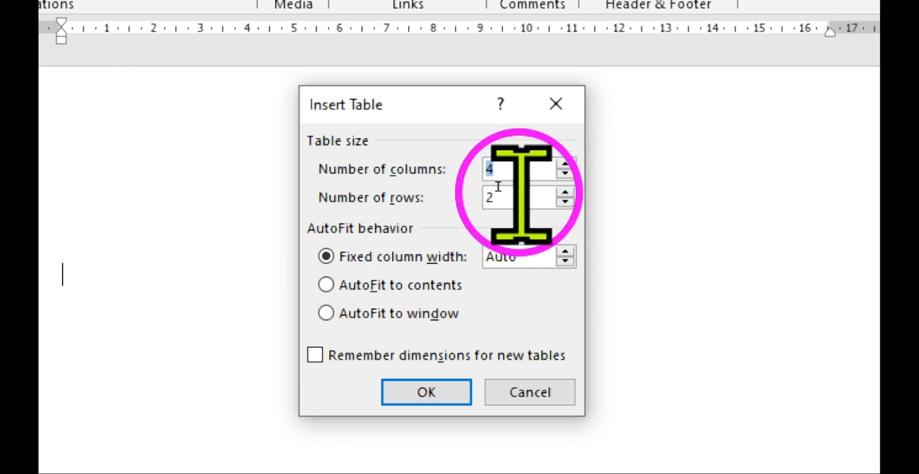
- Set the number of rows for the new table to 3
click(565, 191)
click(566, 191)
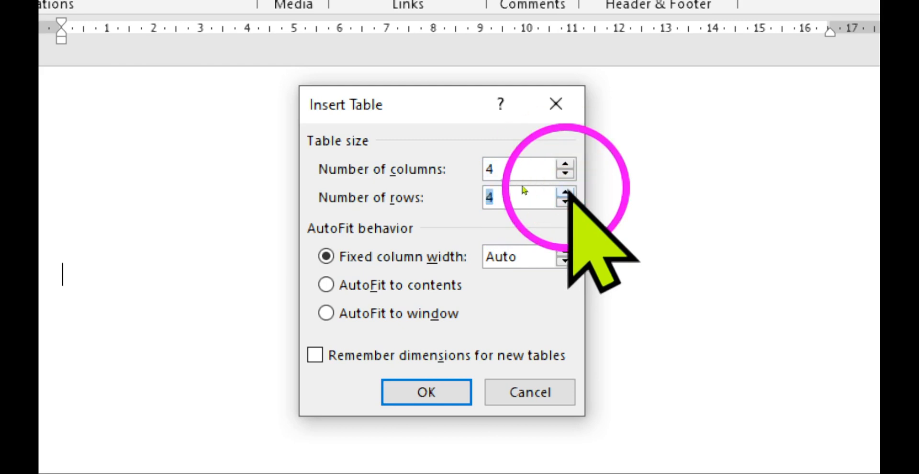
click(565, 191)
click(565, 191)
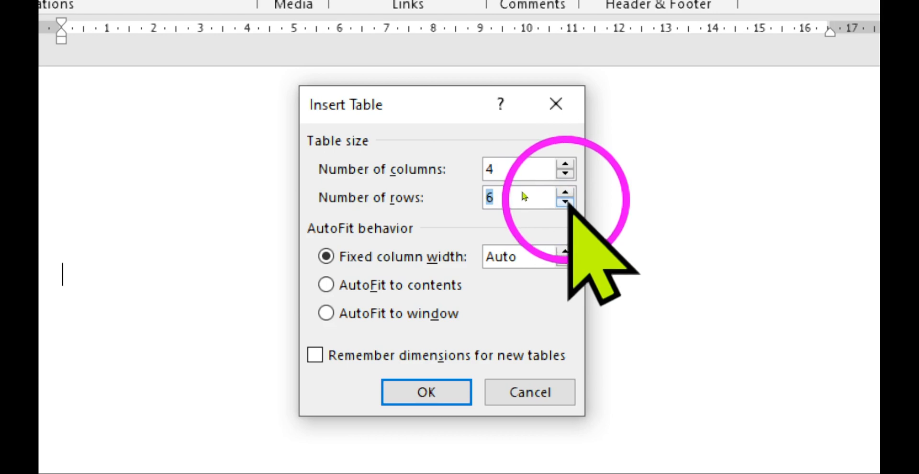
click(565, 202)
click(565, 202)
click(565, 201)
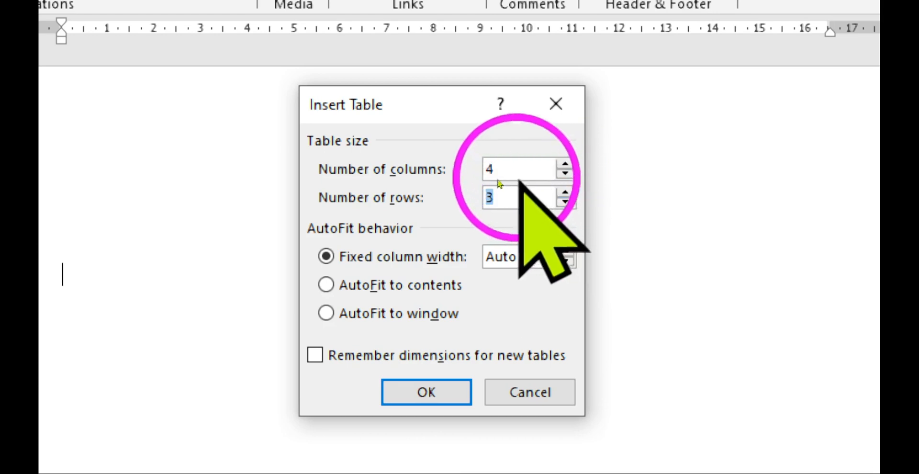
- Try inserting a table with 15 columns and 10 rows through the Insert Table dialog and undo the insertion
click(492, 170)
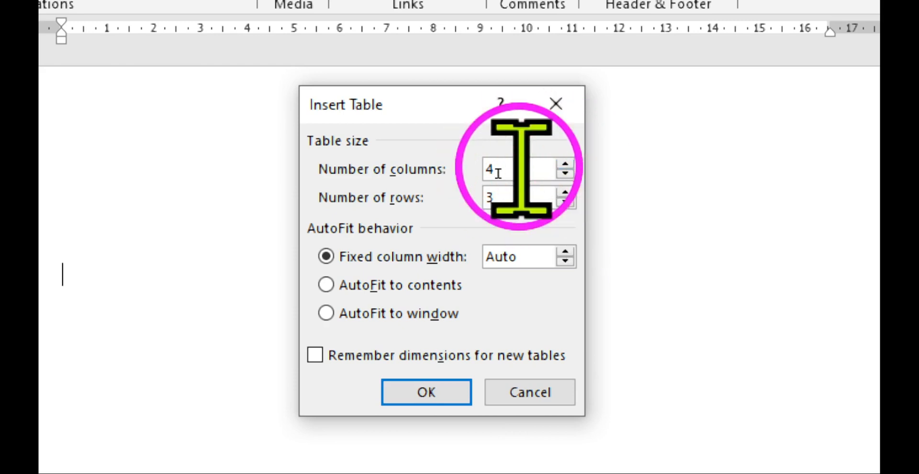
key(BackSpace)
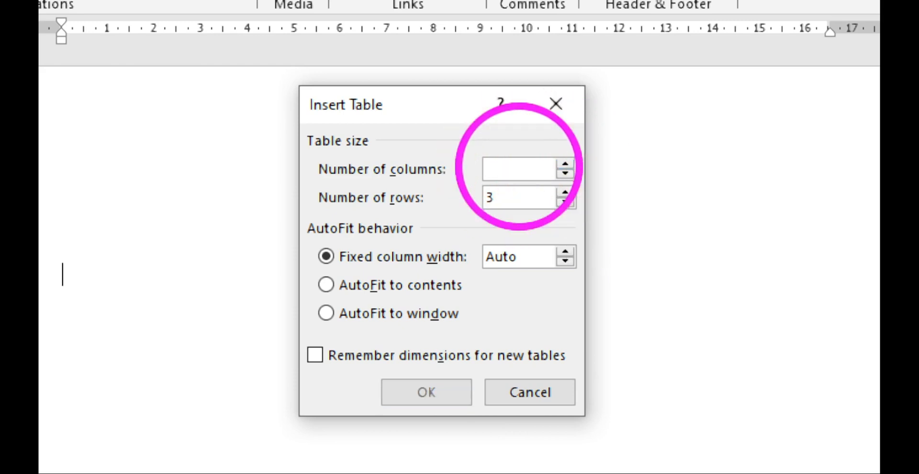
text(15)
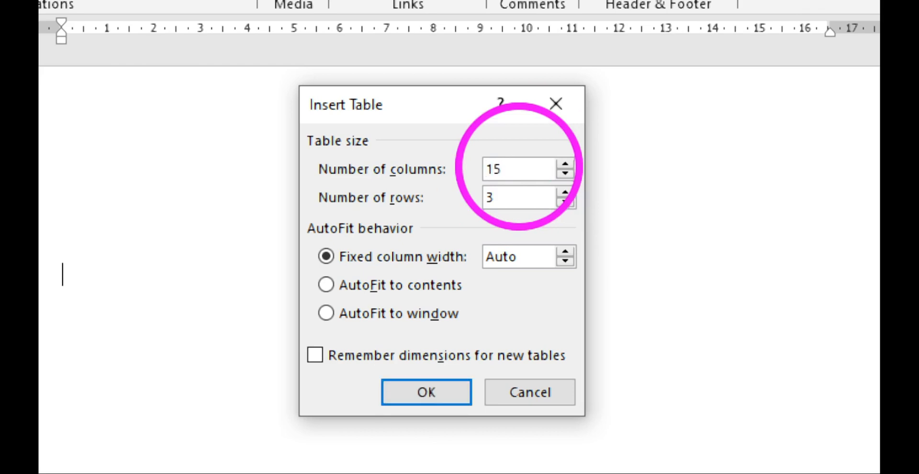
click(495, 189)
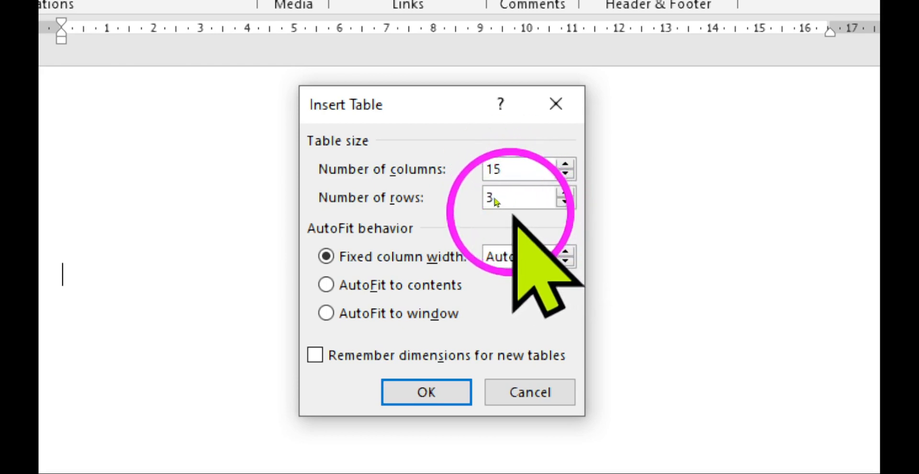
key(BackSpace)
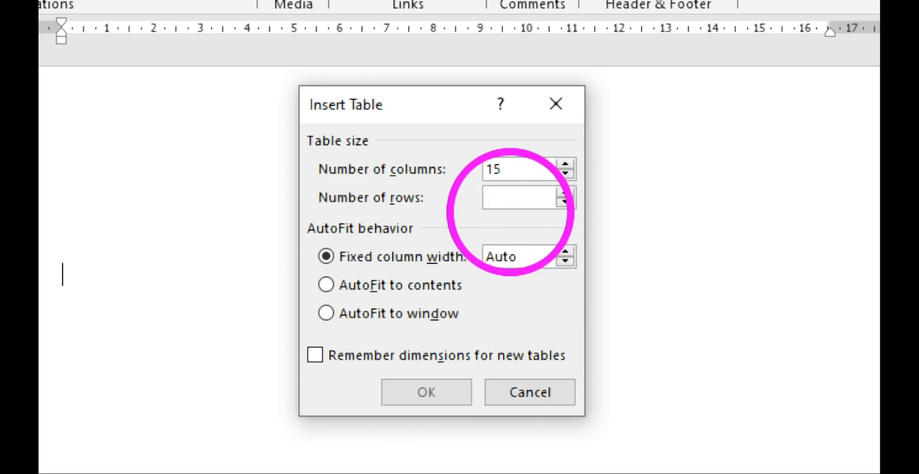
text(10)
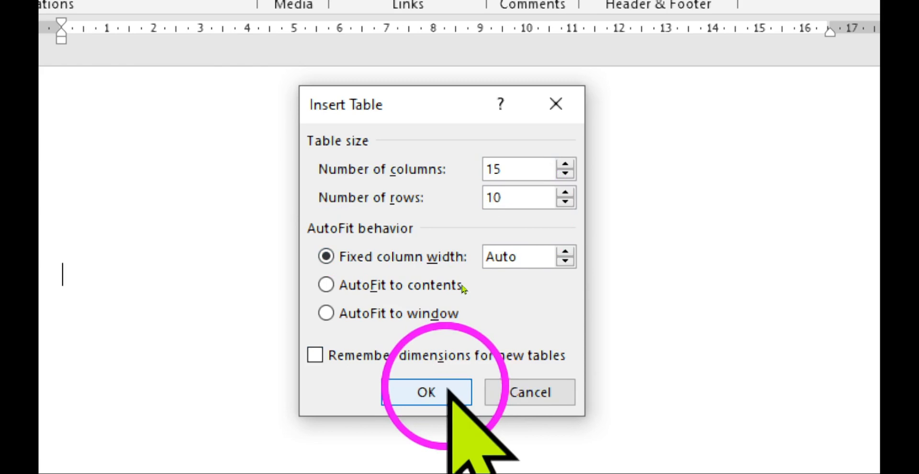
key(Return)
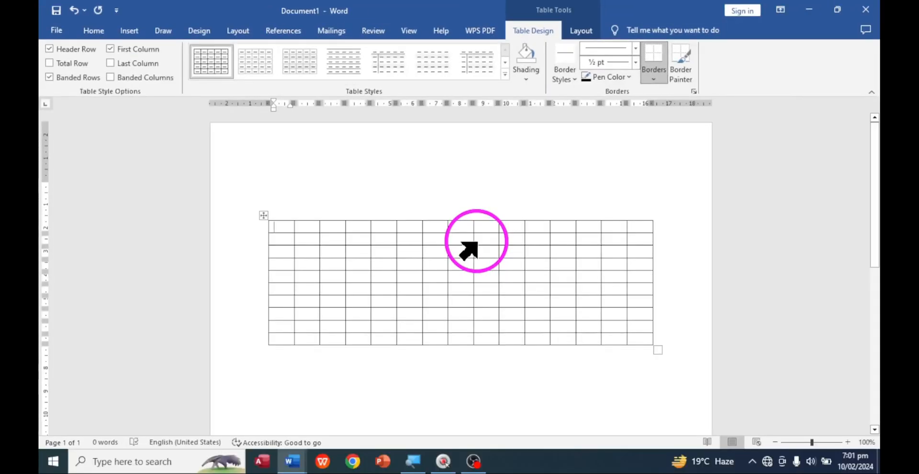
key(ctrl+z)
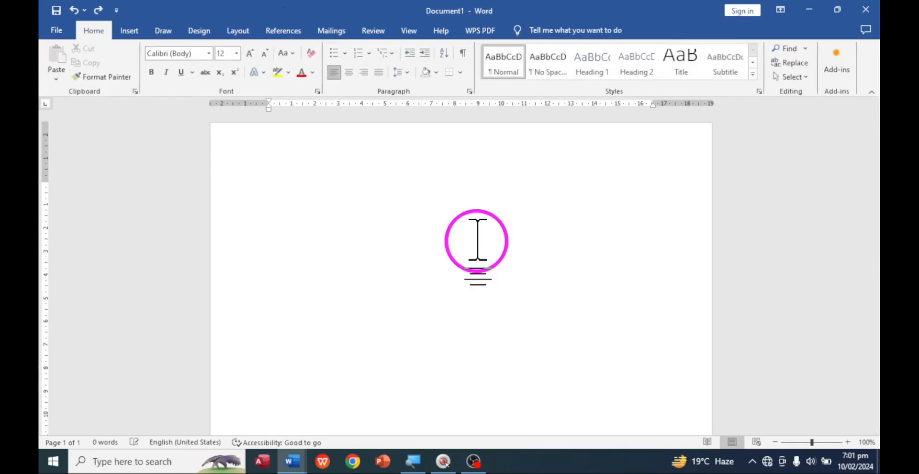
- Try creating a table with 64 columns through the Insert Table dialog
click(134, 32)
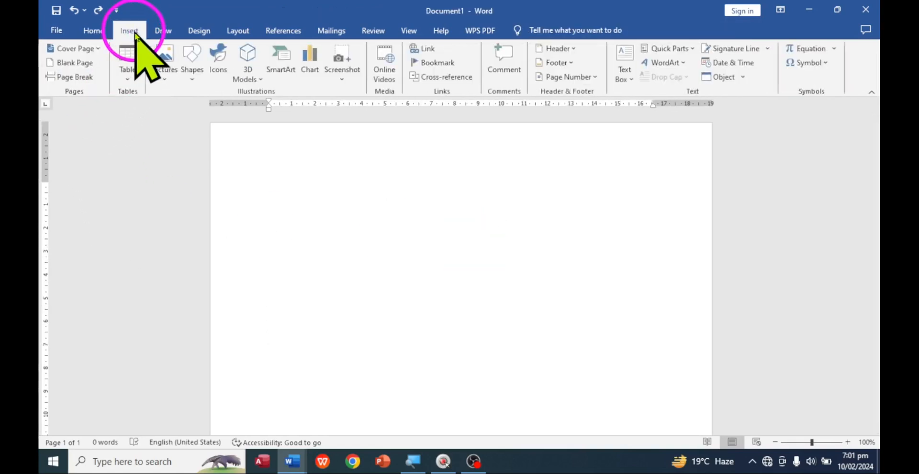
click(126, 72)
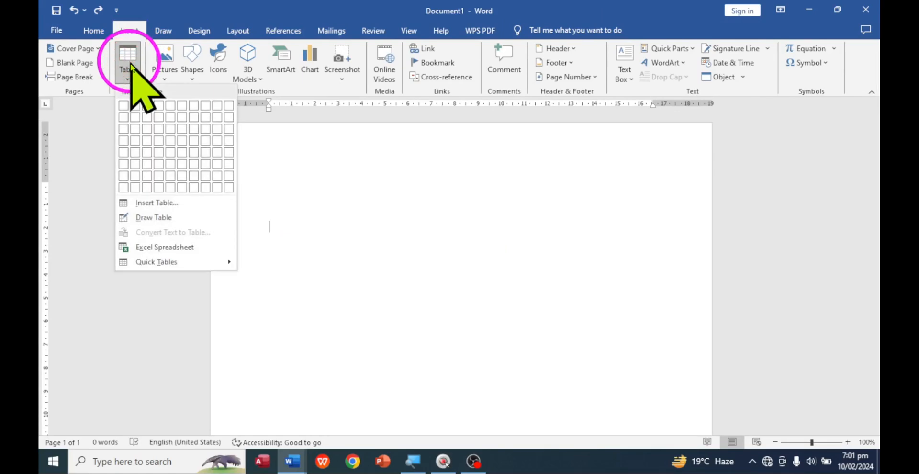
click(163, 203)
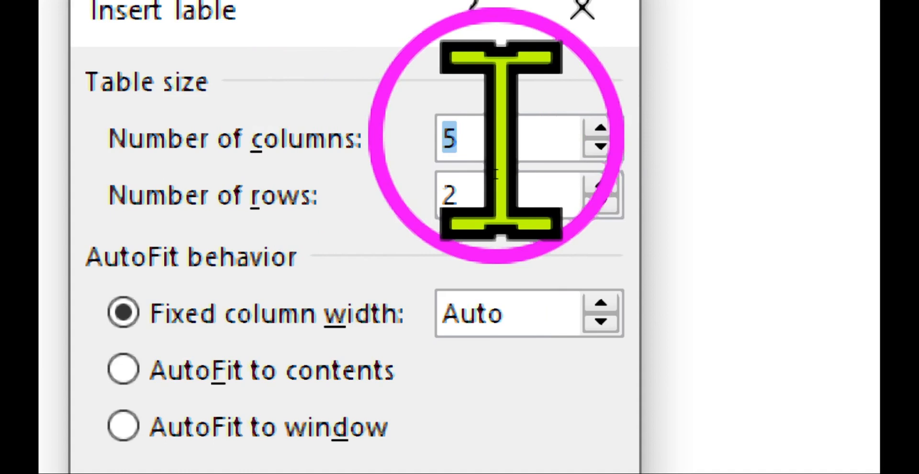
click(498, 139)
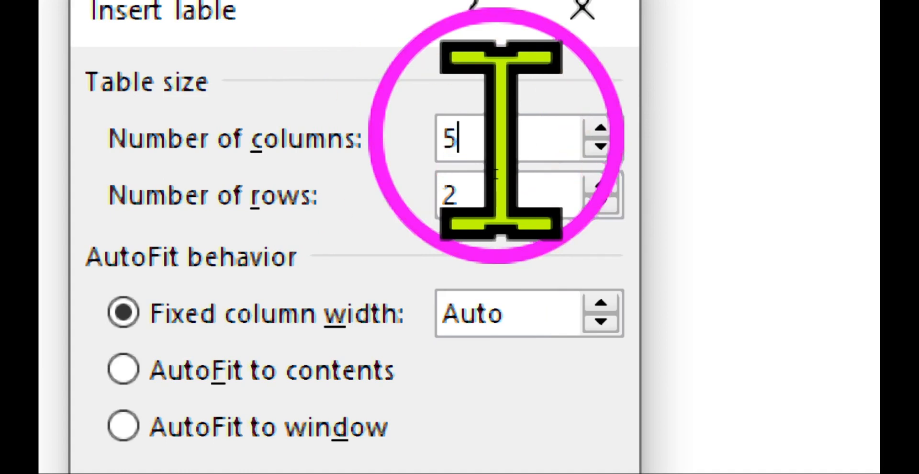
key(BackSpace)
text(6)
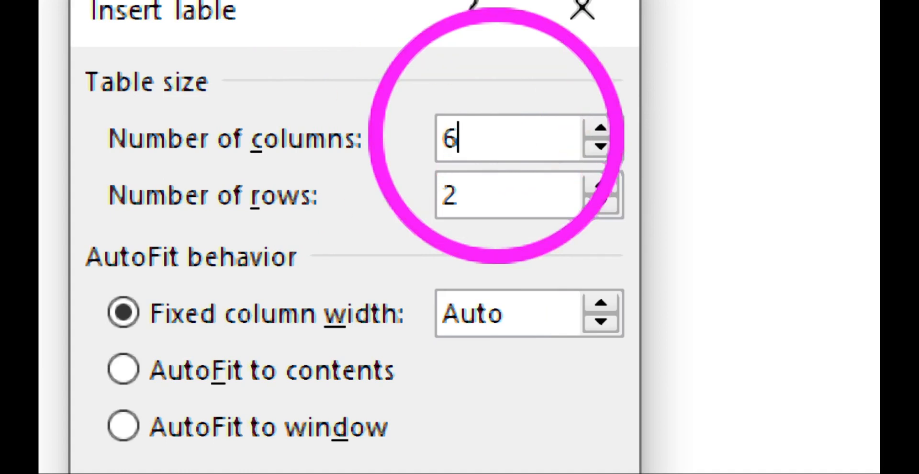
text(4)
key(Return)
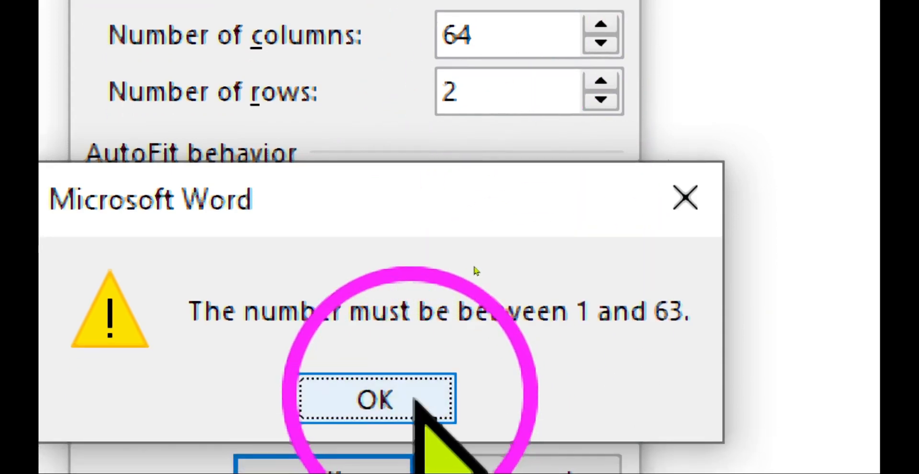
click(416, 450)
- Set the new table's number of columns to 3 and try creating it with 6666666 rows
text(3)
key(Tab)
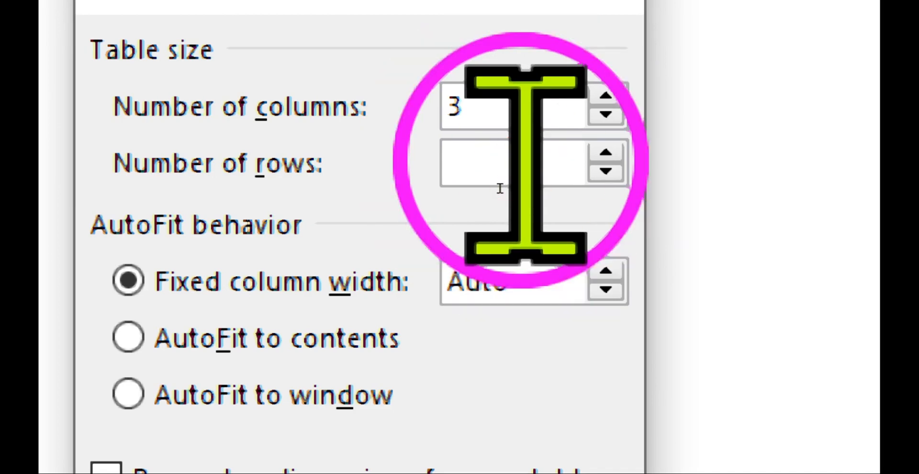
text(6666666)
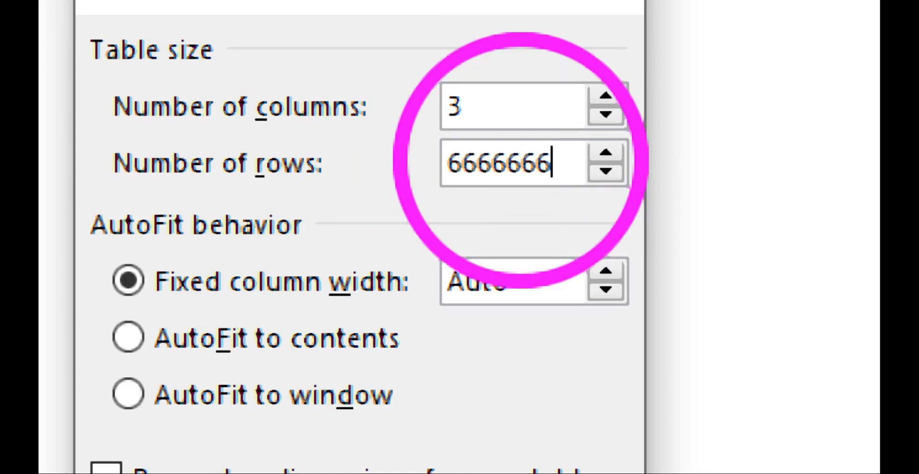
key(Return)
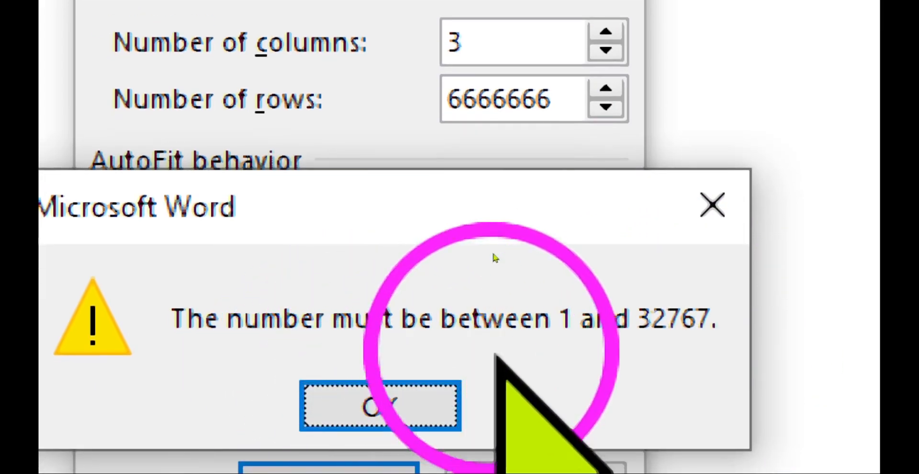
click(739, 201)
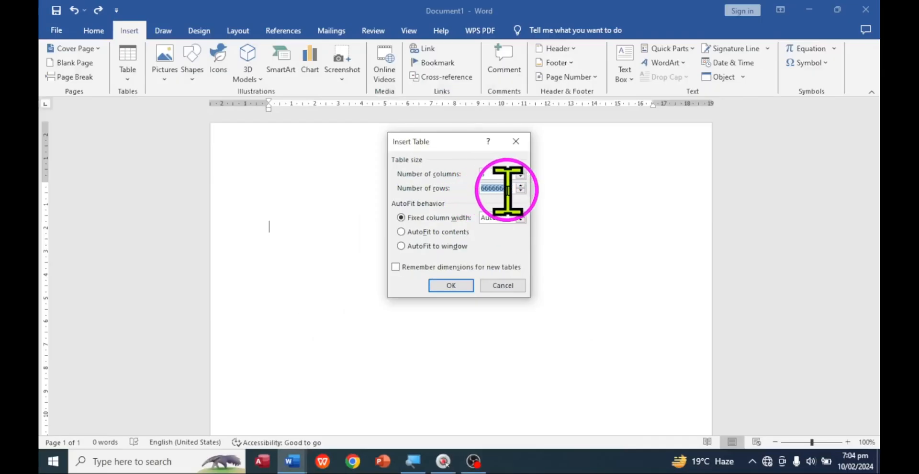
- Set the number of rows to 10, insert the three-column table and undo the insertion
click(507, 188)
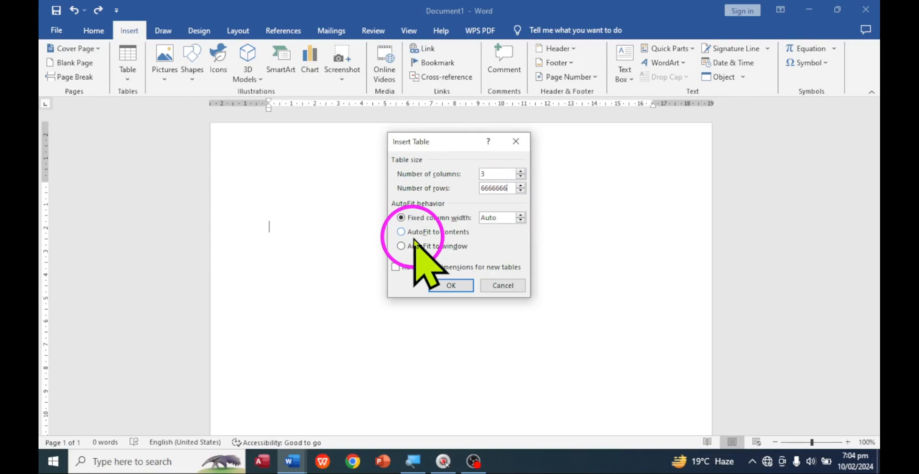
key(BackSpace)
key(BackSpace)
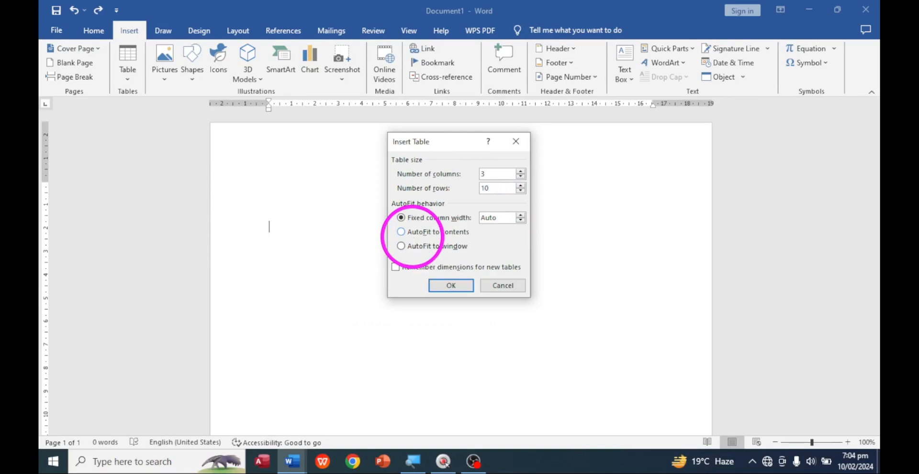
key(Return)
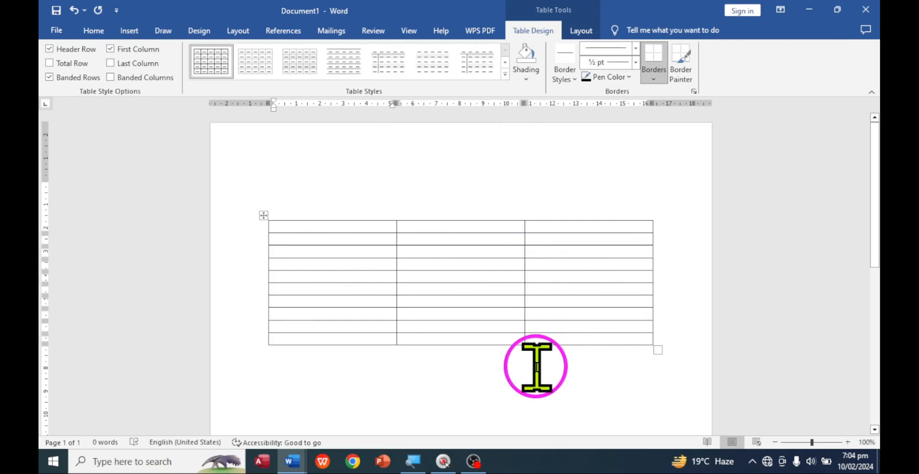
key(ctrl+z)
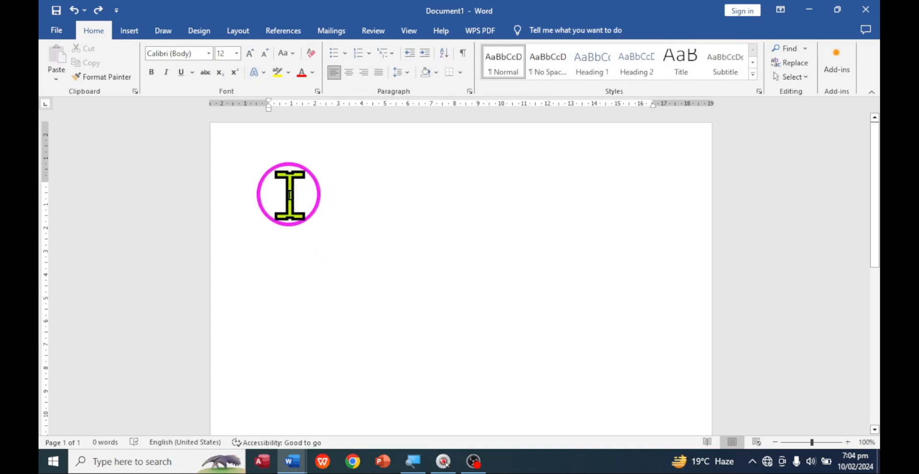
- Draw a table about 8.2 cm high and split it with vertical lines into four columns, the first three about 2.1, 3.7 and 3.8 cm wide
click(133, 36)
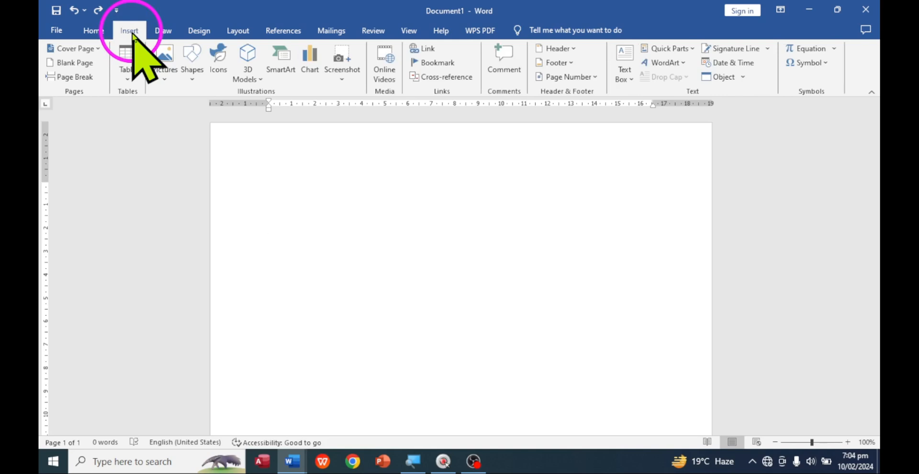
click(127, 62)
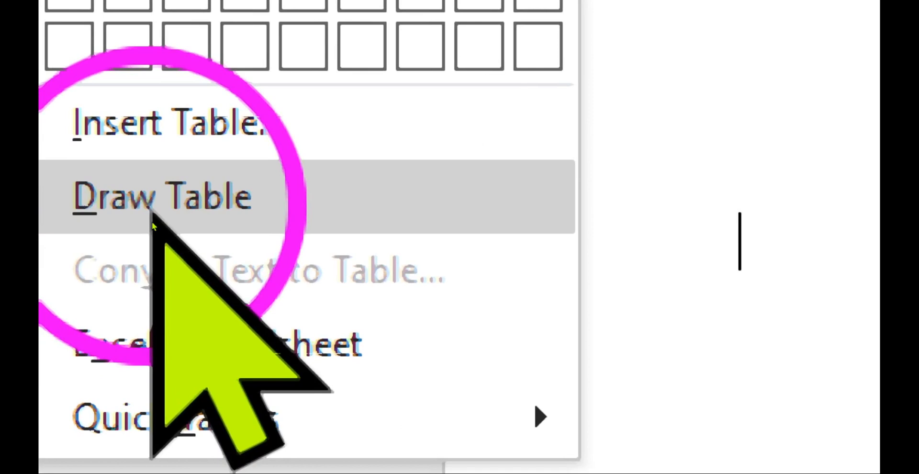
click(152, 216)
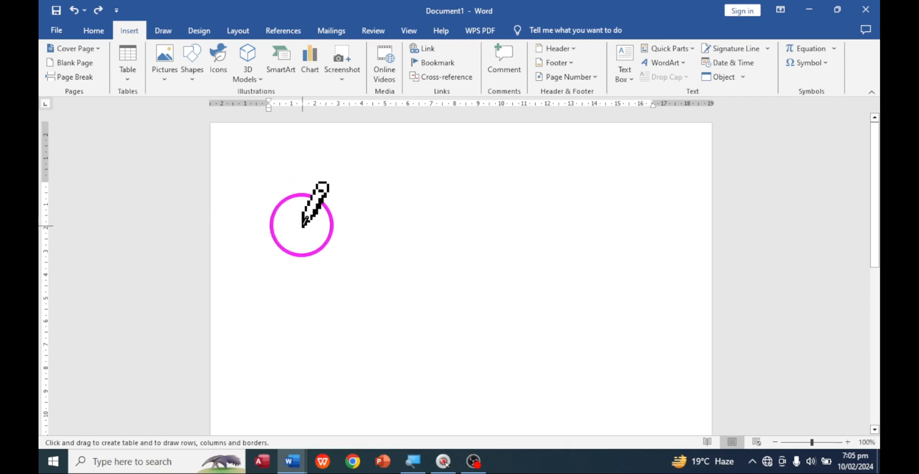
drag(290, 217, 639, 407)
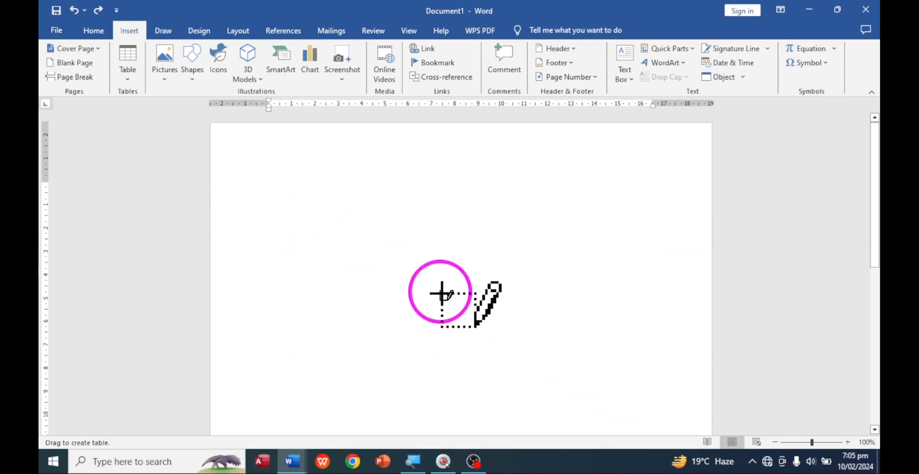
drag(341, 202, 340, 345)
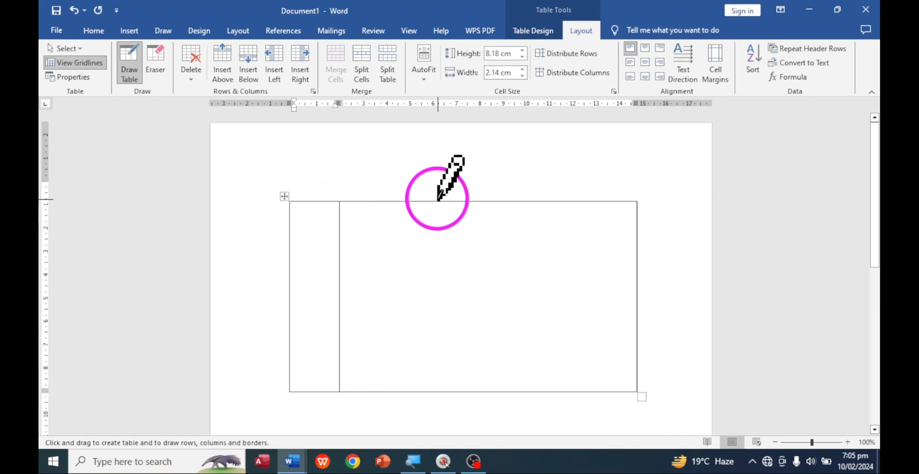
drag(427, 201, 423, 330)
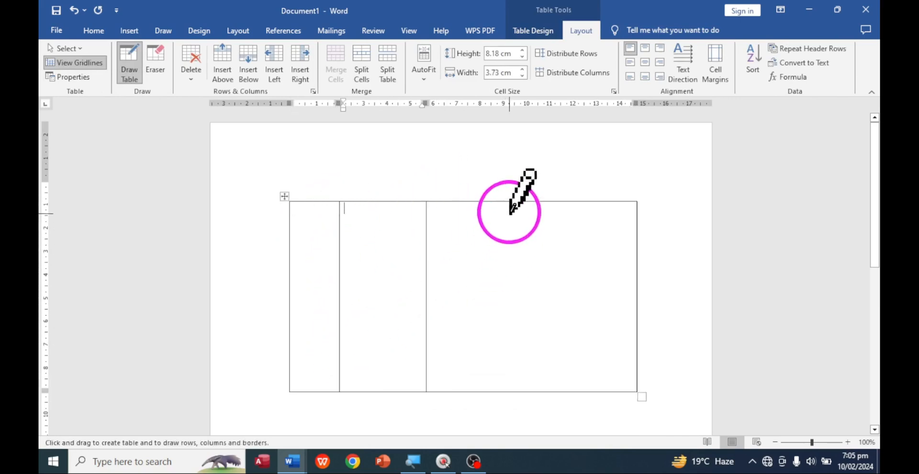
drag(516, 202, 515, 340)
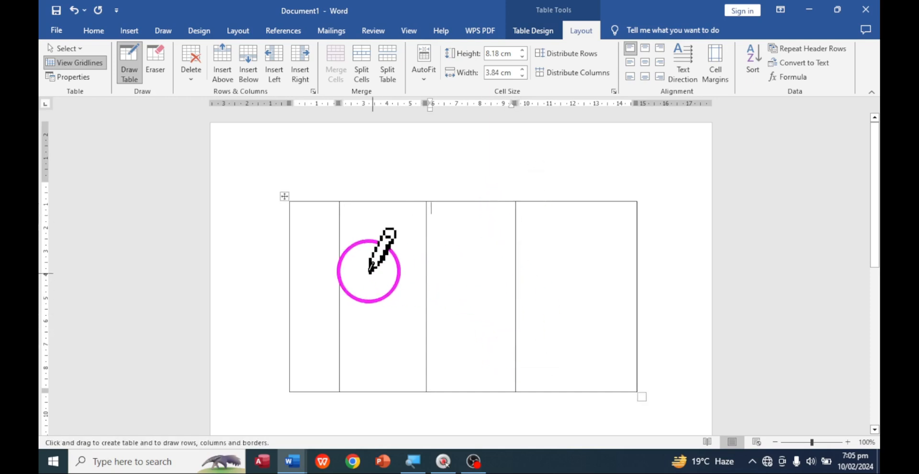
- Draw four horizontal lines across the table to form five rows, the first about 1.1 cm high, and leave table drawing
drag(287, 226, 579, 232)
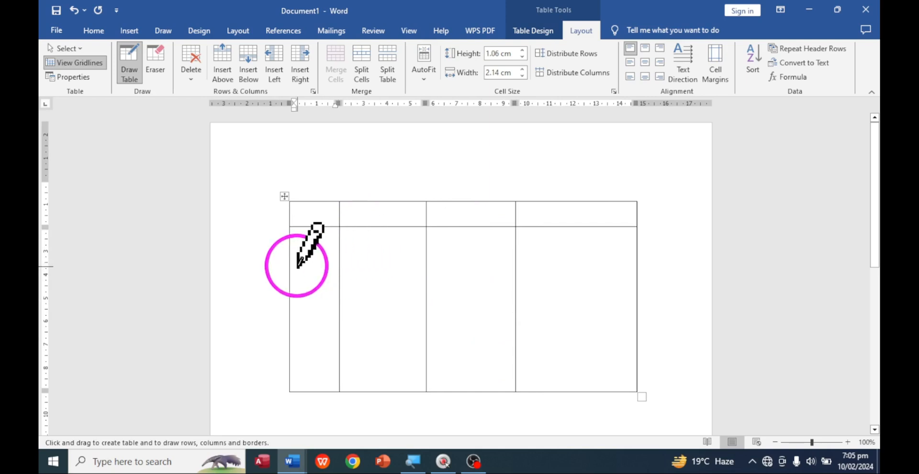
drag(294, 273, 600, 272)
drag(290, 317, 597, 314)
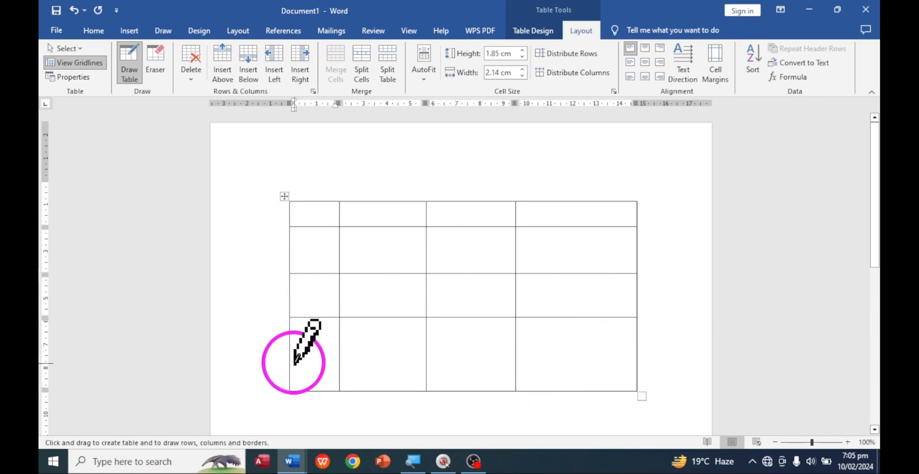
drag(323, 364, 613, 362)
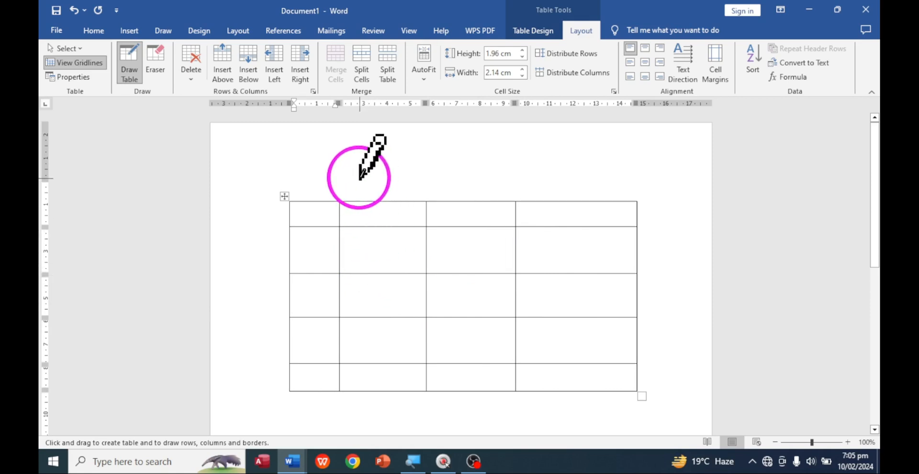
key(Escape)
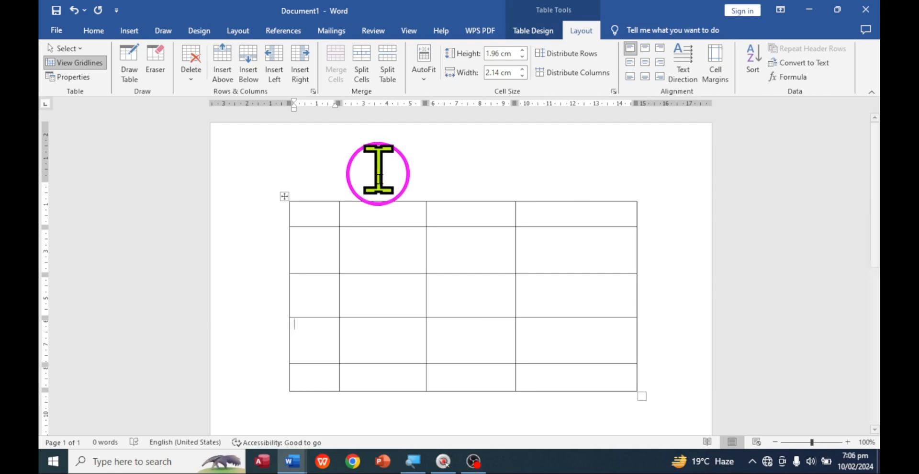
- Switch to the open Document2 containing the selected Rno, Name and Address text
mouse_move(292, 460)
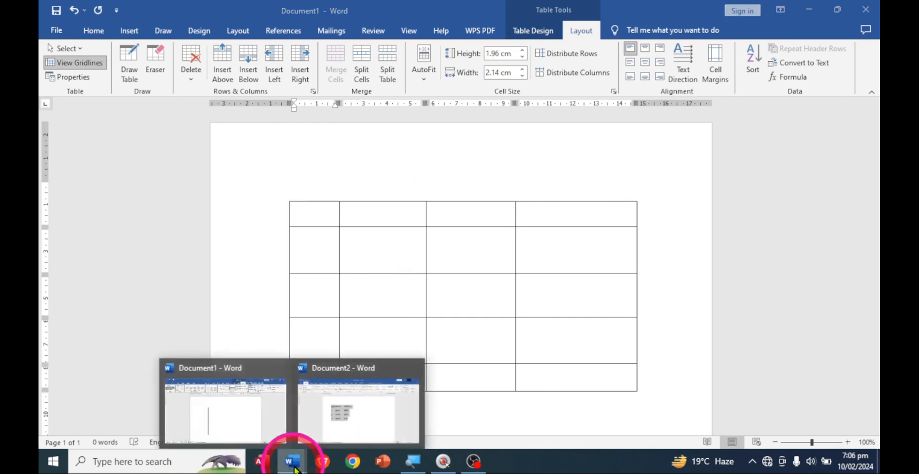
click(352, 418)
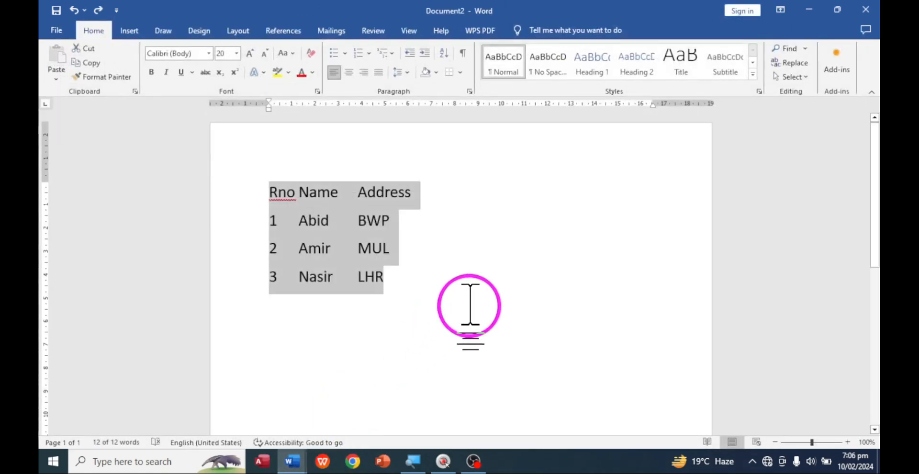
- Convert the Rno, Name and Address lines into a three-column table, separating the text at tabs with automatic fixed column width
click(467, 306)
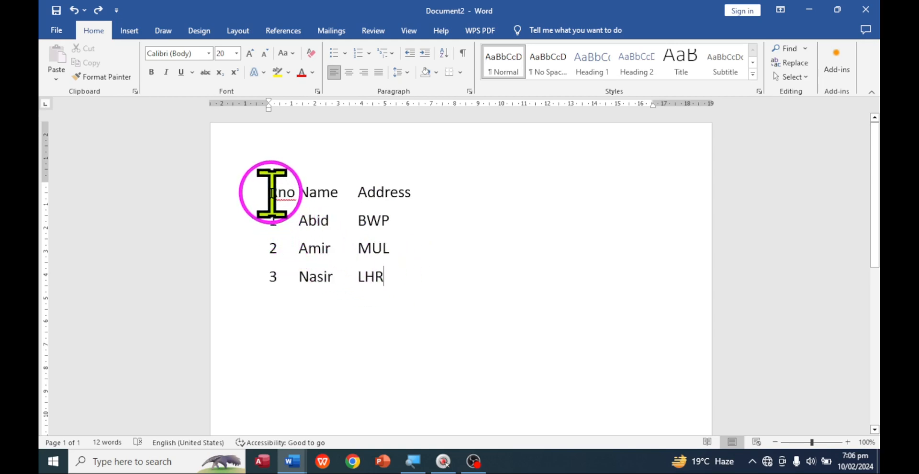
drag(269, 192, 389, 282)
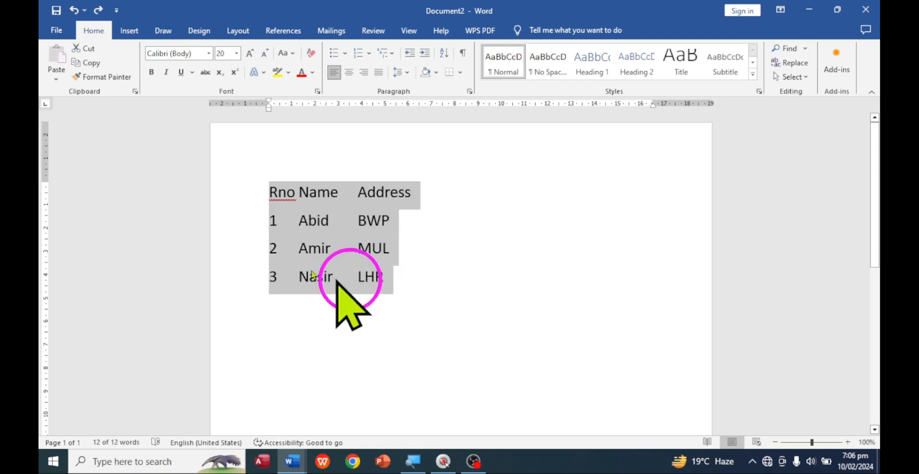
click(129, 32)
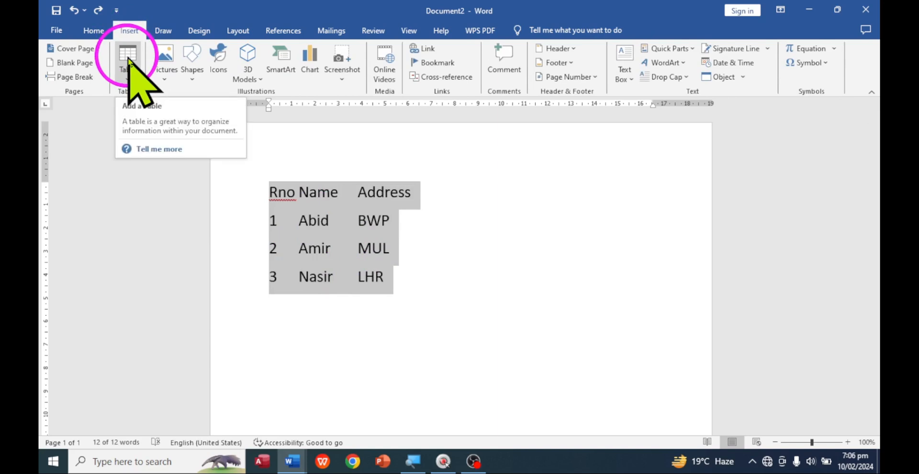
click(128, 59)
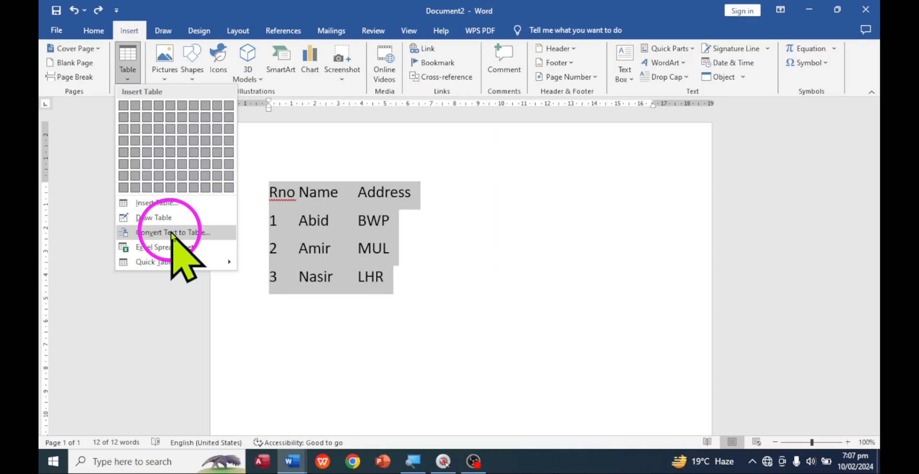
click(166, 233)
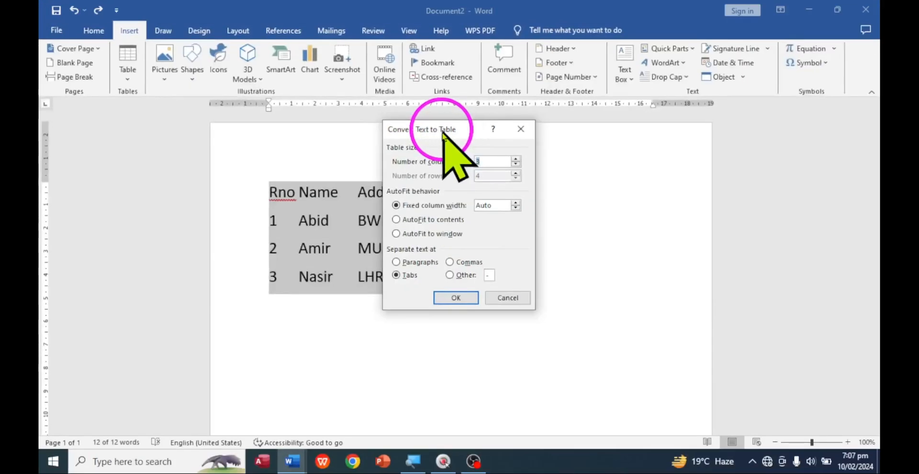
click(457, 298)
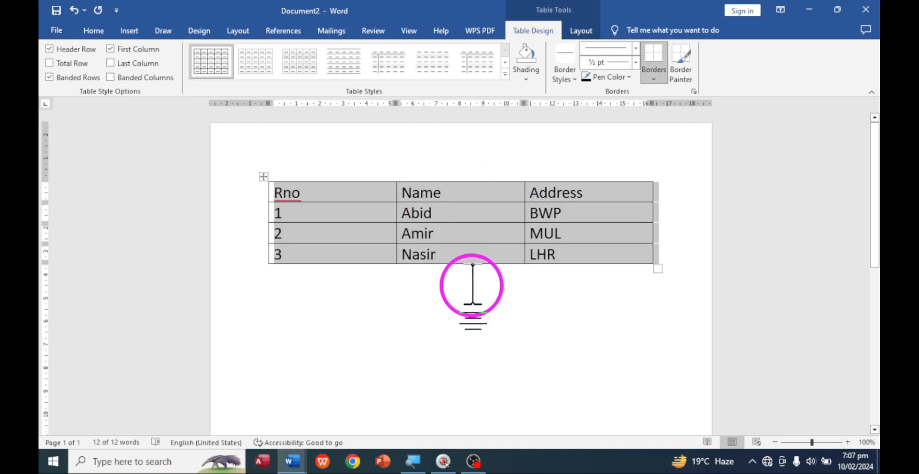
- Switch to Document1 and undo the drawn table until the page is blank
click(293, 460)
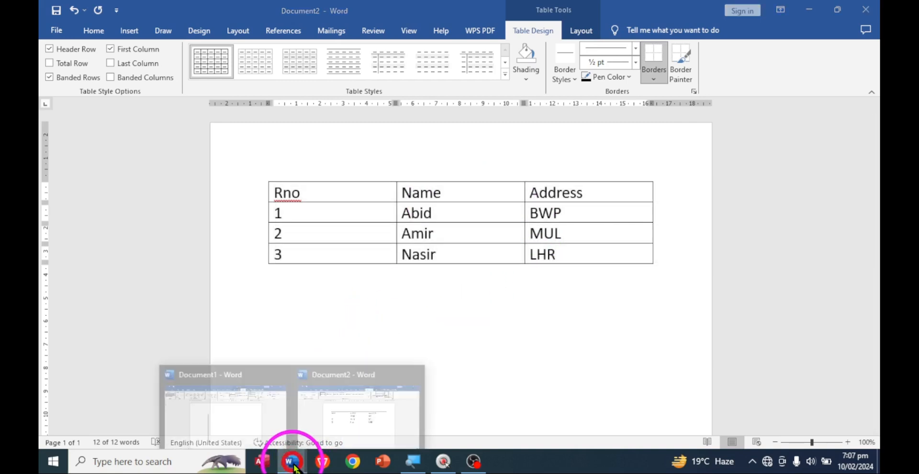
click(250, 438)
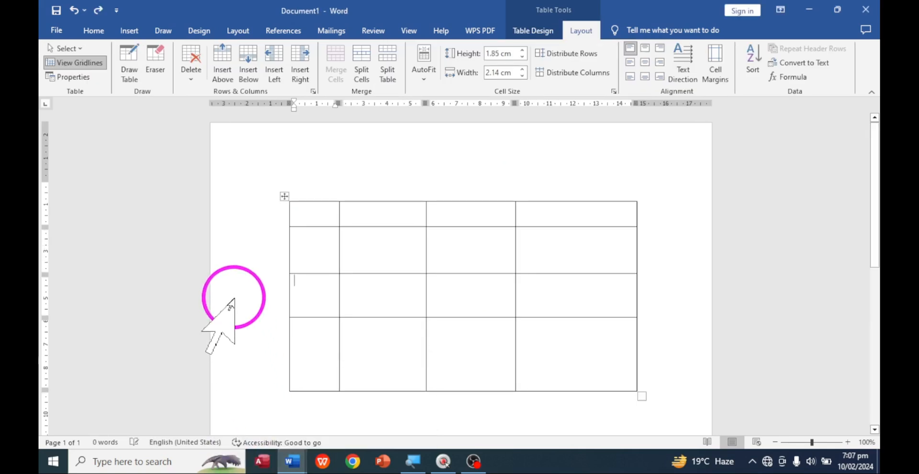
key(ctrl+z)
key(ctrl+z)
key(ctrl+z)
key(ctrl+z)
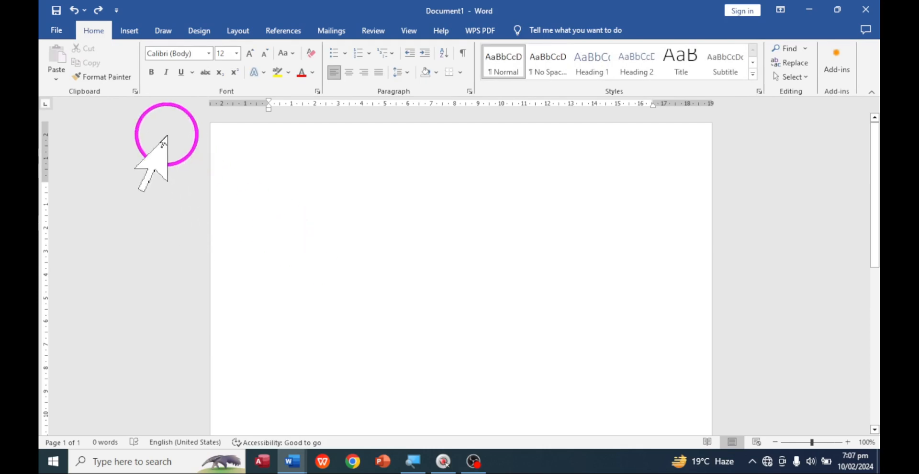
- Insert an embedded Excel spreadsheet on the blank page
click(131, 33)
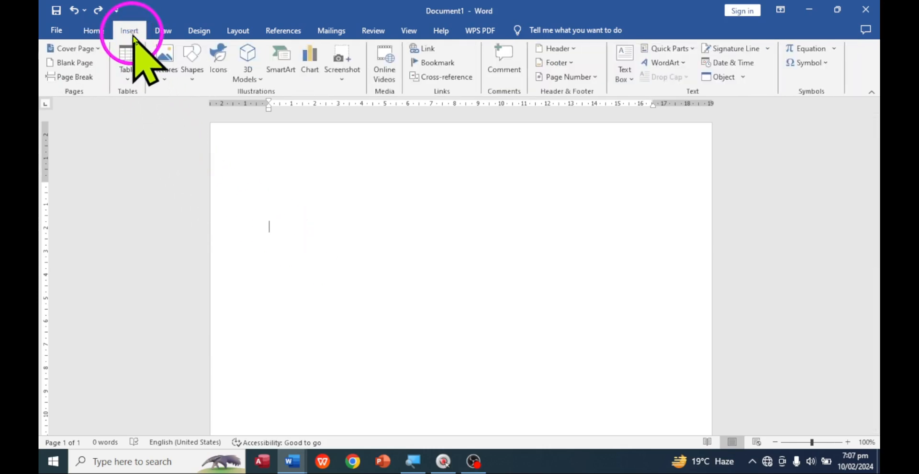
click(127, 62)
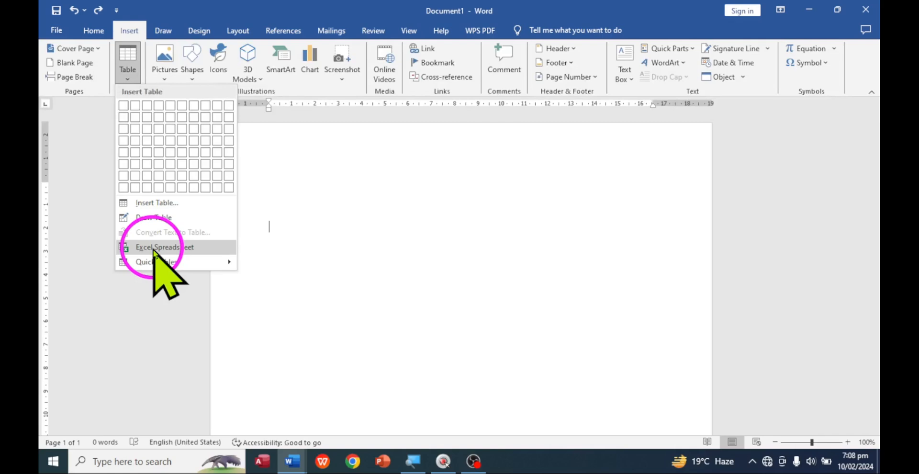
click(154, 251)
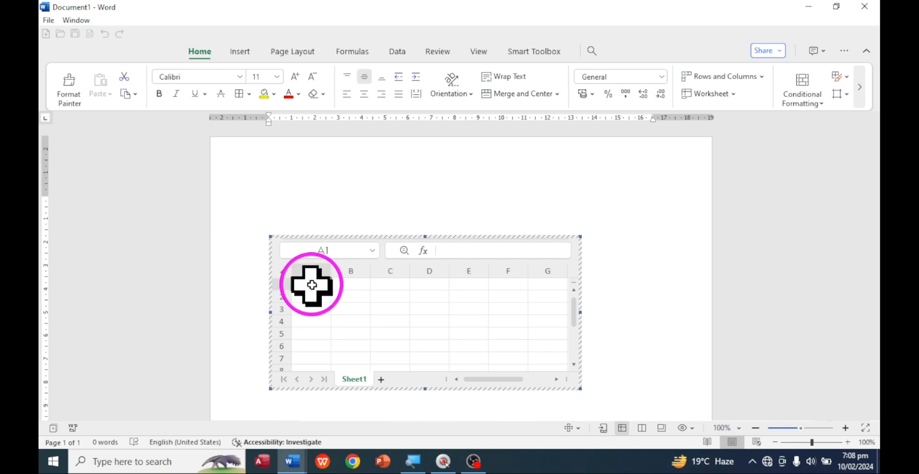
- Enter 1 and 2 in A1 and A2, extend the series down to A6, and reopen the embedded sheet once before returning to the page
text(1)
key(Return)
text(2)
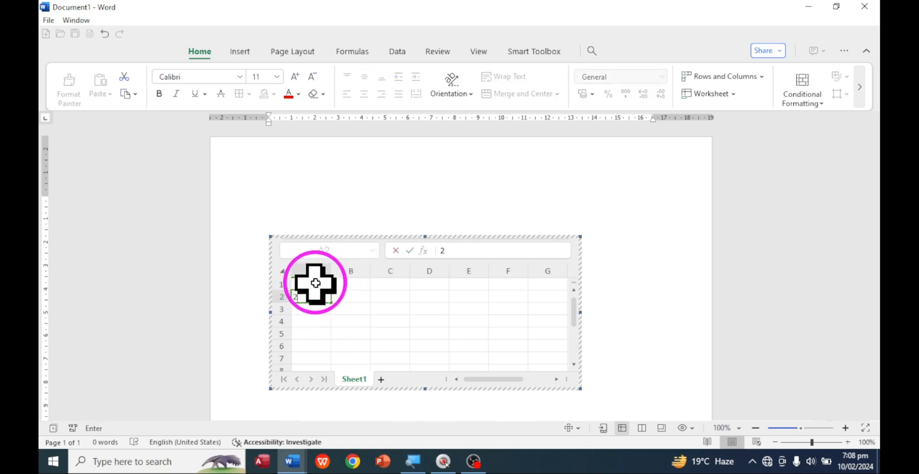
click(314, 284)
drag(319, 292, 321, 299)
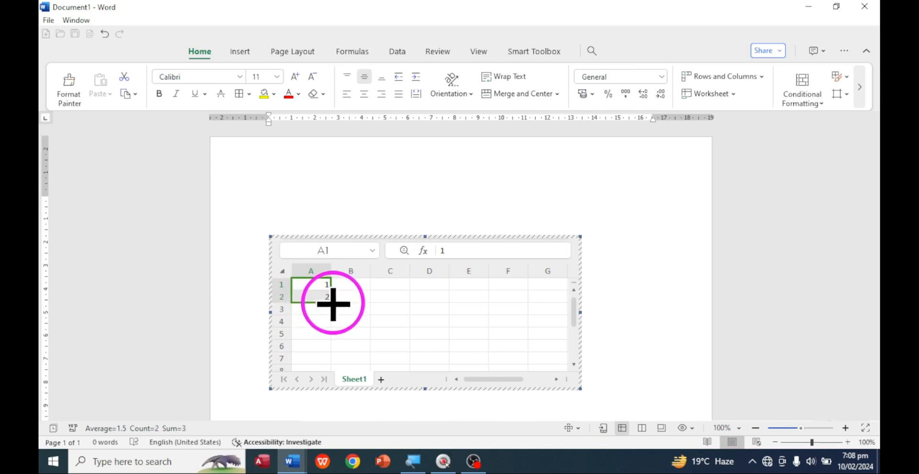
drag(333, 303, 333, 351)
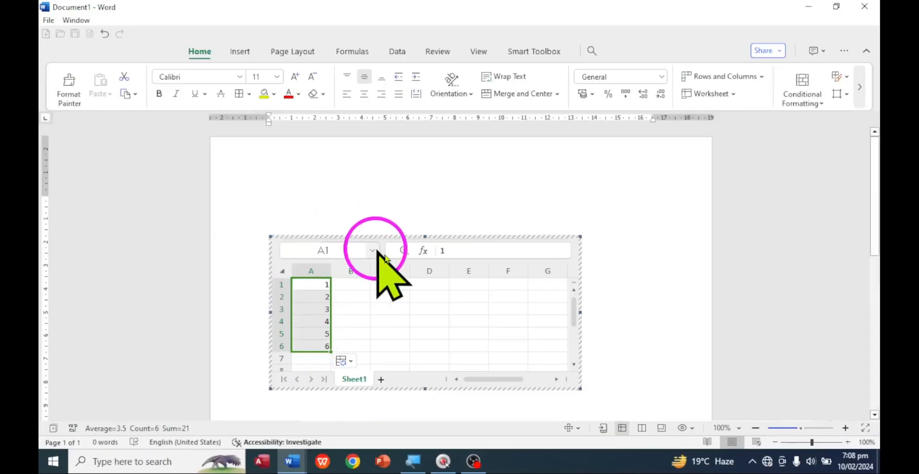
click(656, 277)
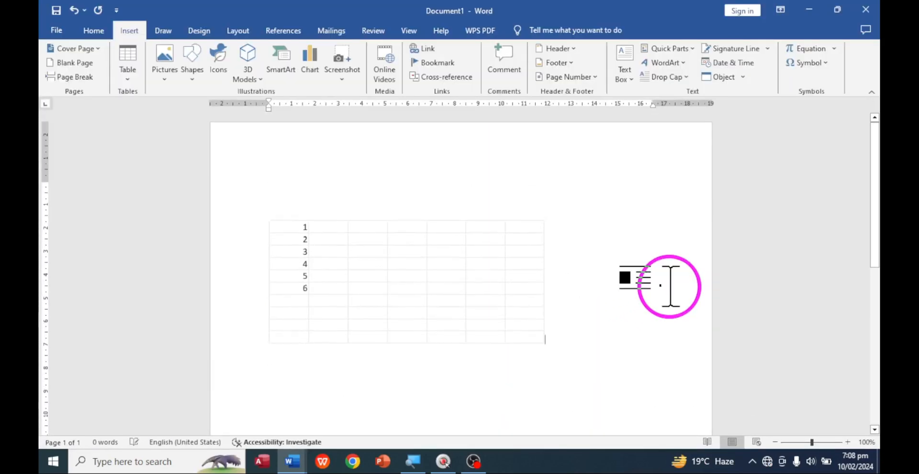
double_click(371, 266)
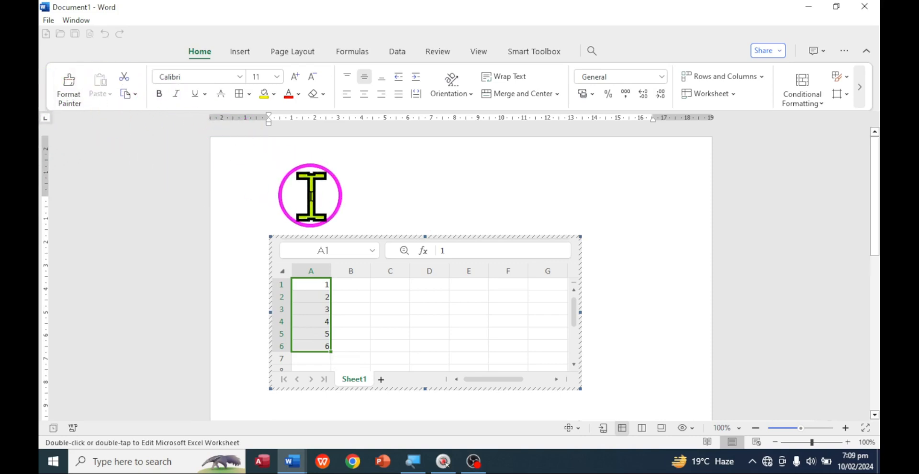
click(310, 195)
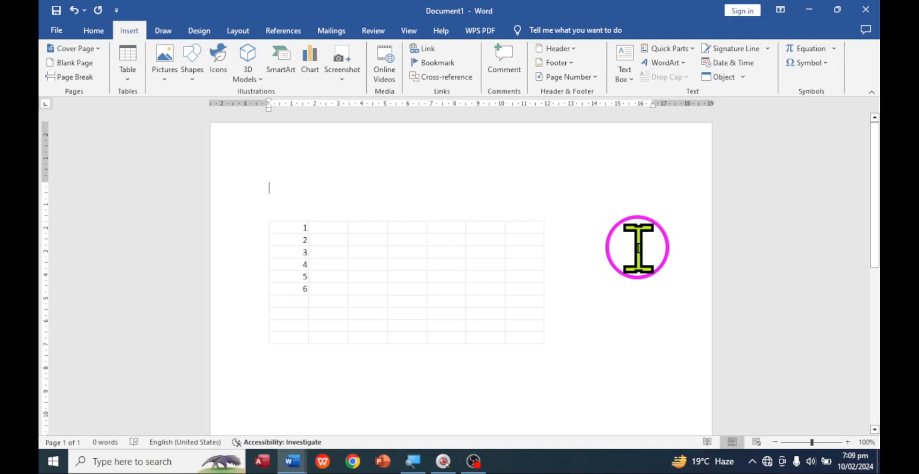
- Create a new blank document and insert the built-in quick table With Subheads 2
key(ctrl+n)
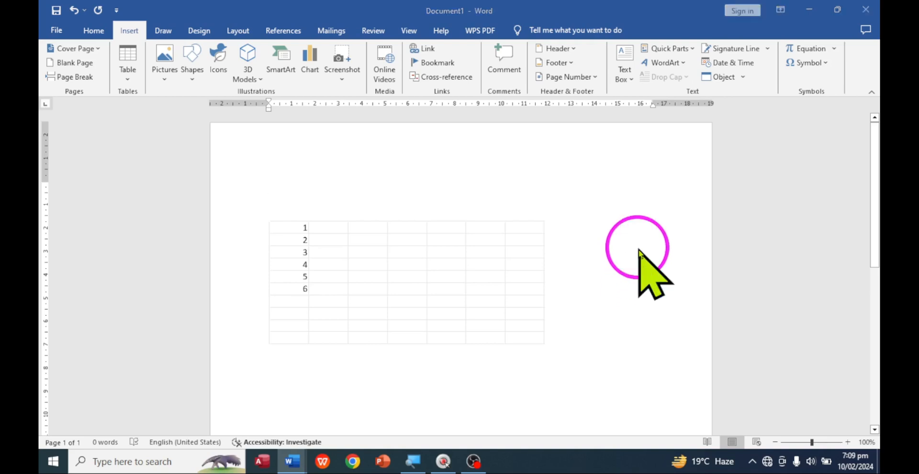
click(130, 33)
click(128, 72)
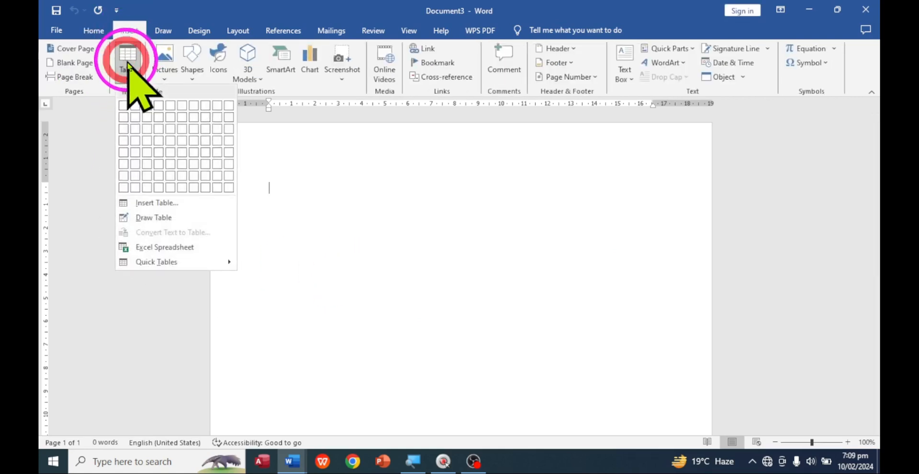
click(163, 247)
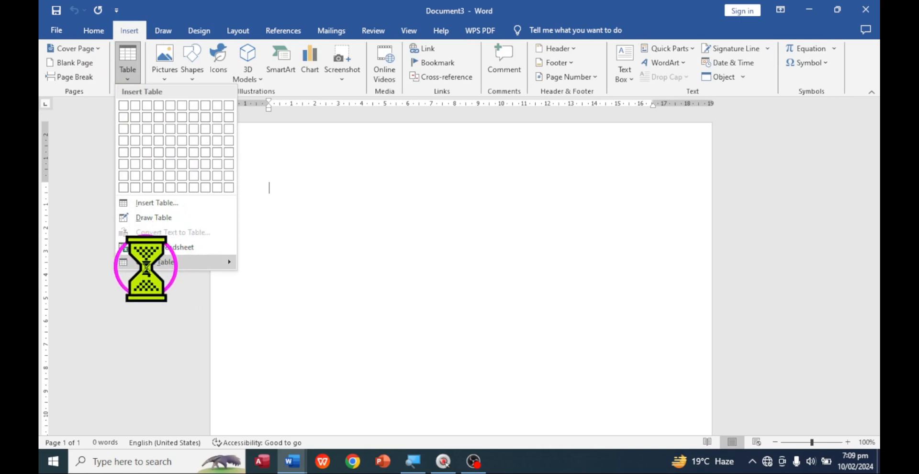
mouse_move(160, 262)
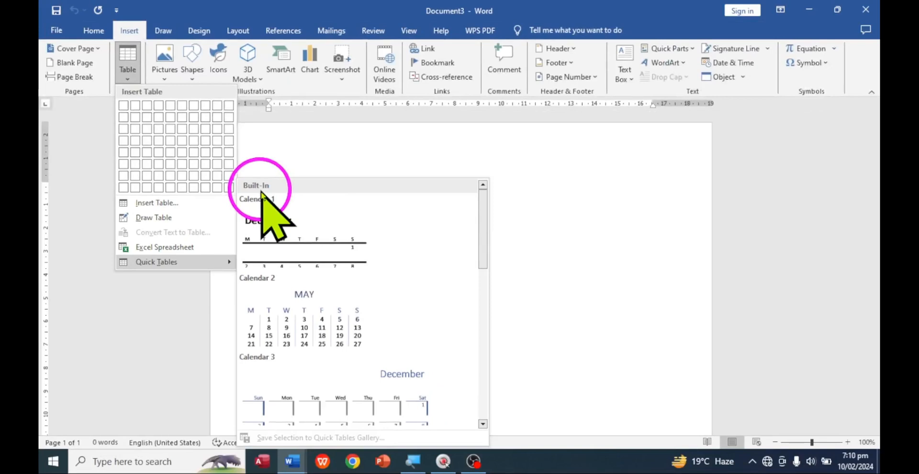
scroll(341, 313, down, 3)
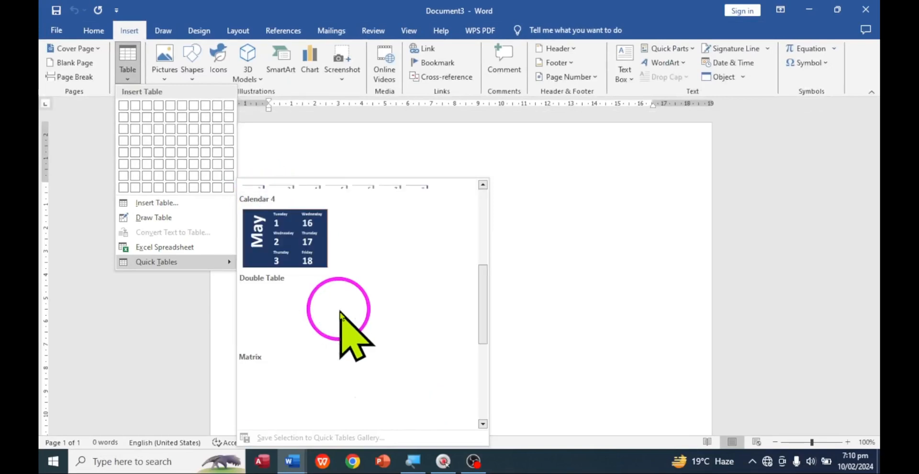
scroll(341, 313, down, 5)
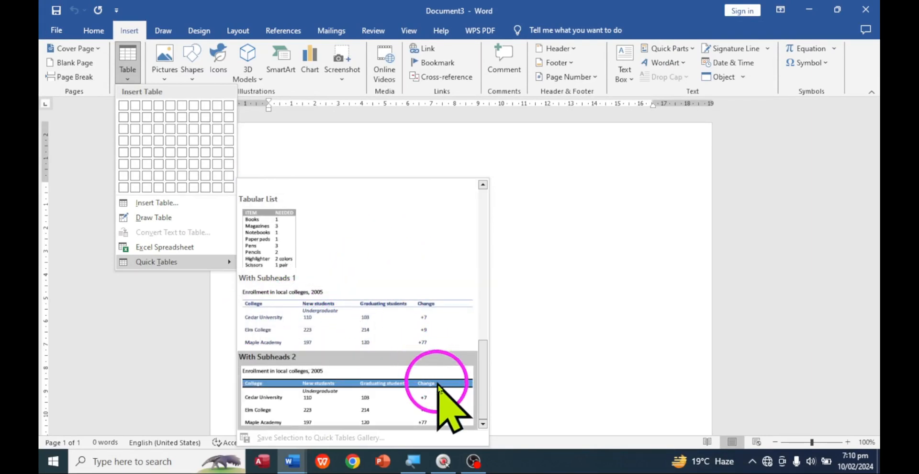
click(369, 417)
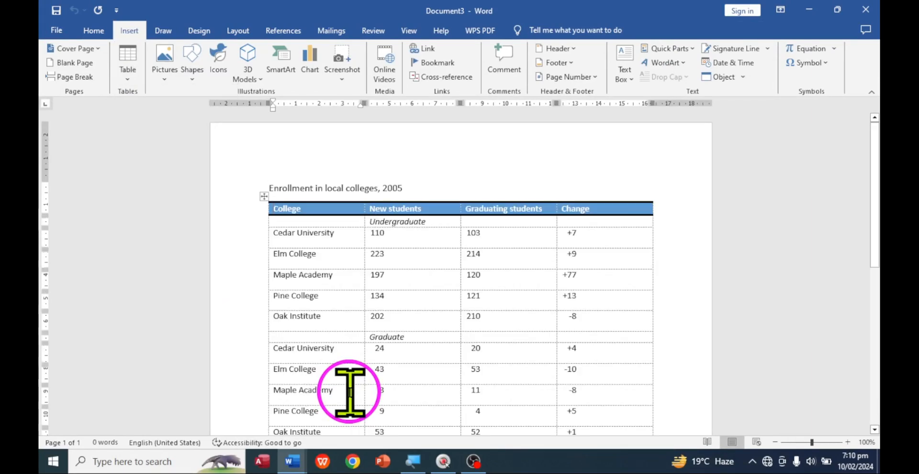